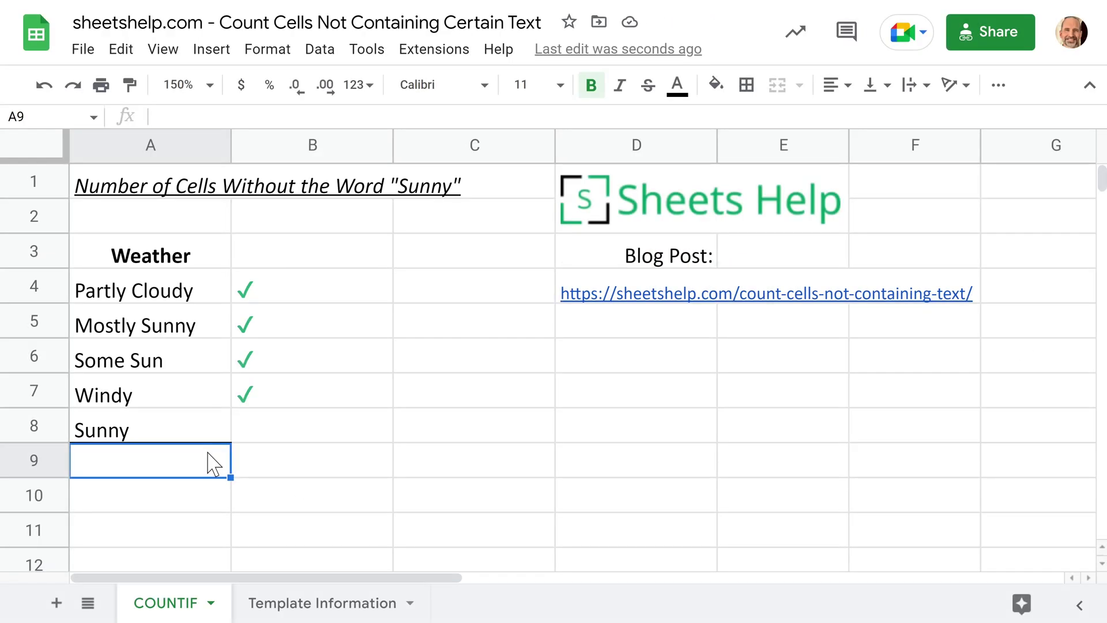
Highlight the weather entries in A4:A8 and select cell A9 for the count formula
drag(190, 289, 188, 418)
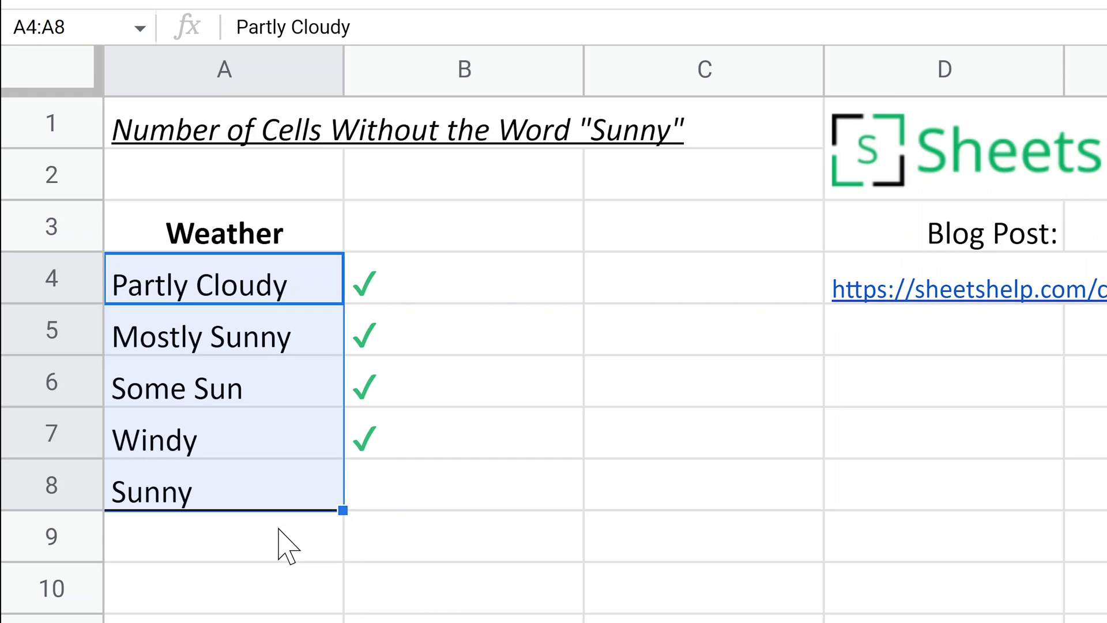
click(193, 465)
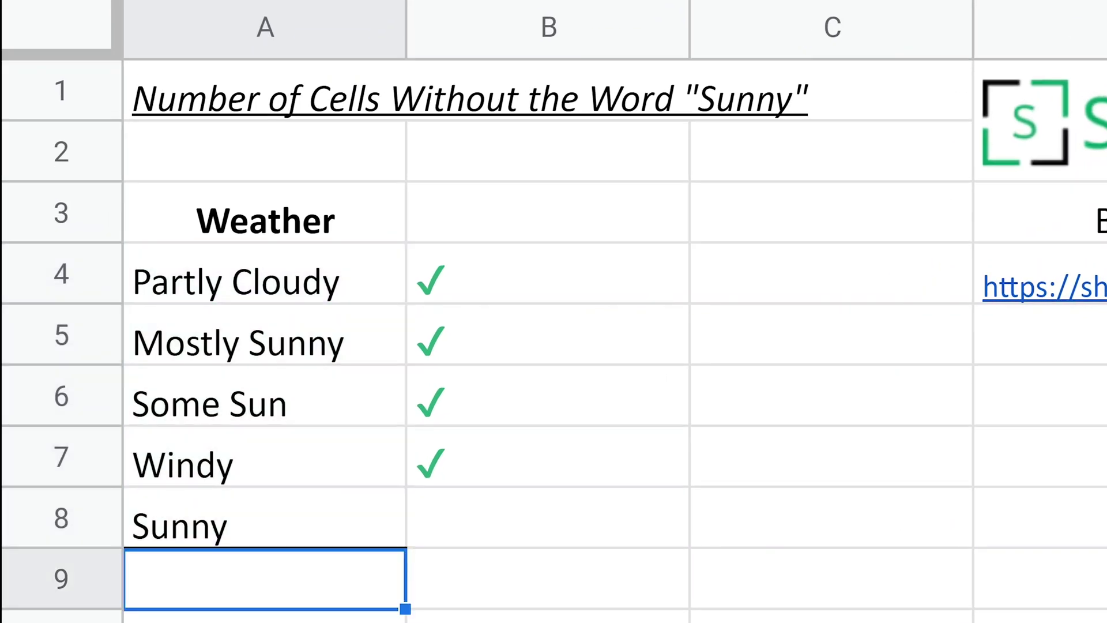
Enter =COUNTIF(A4:A8,"<>SUNNy") in A9 to count entries not equal to Sunny
text(=)
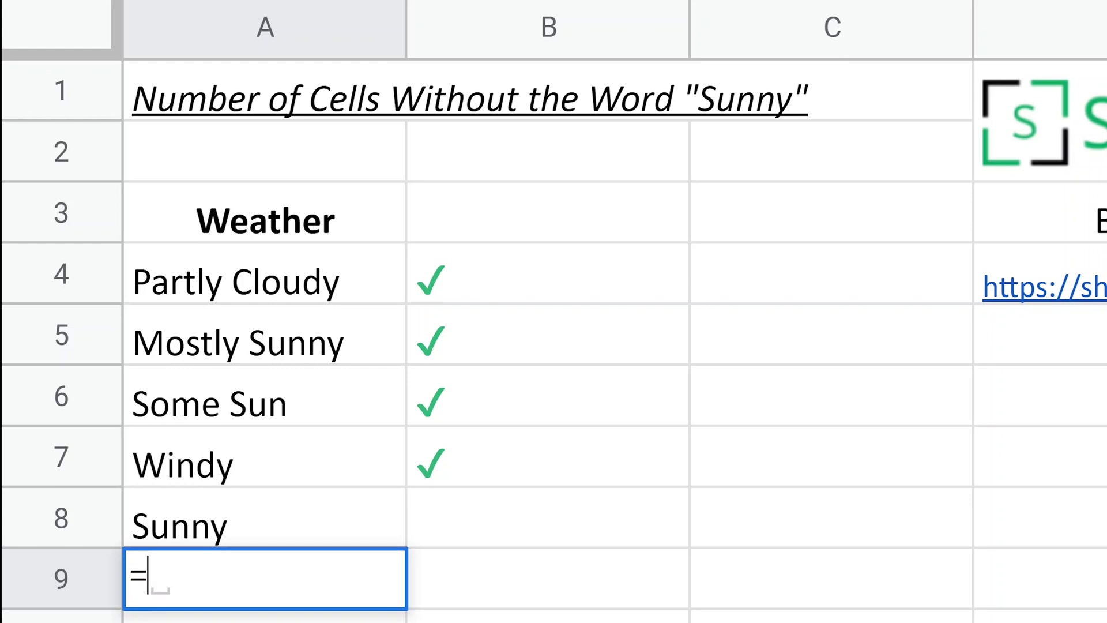
text(COU)
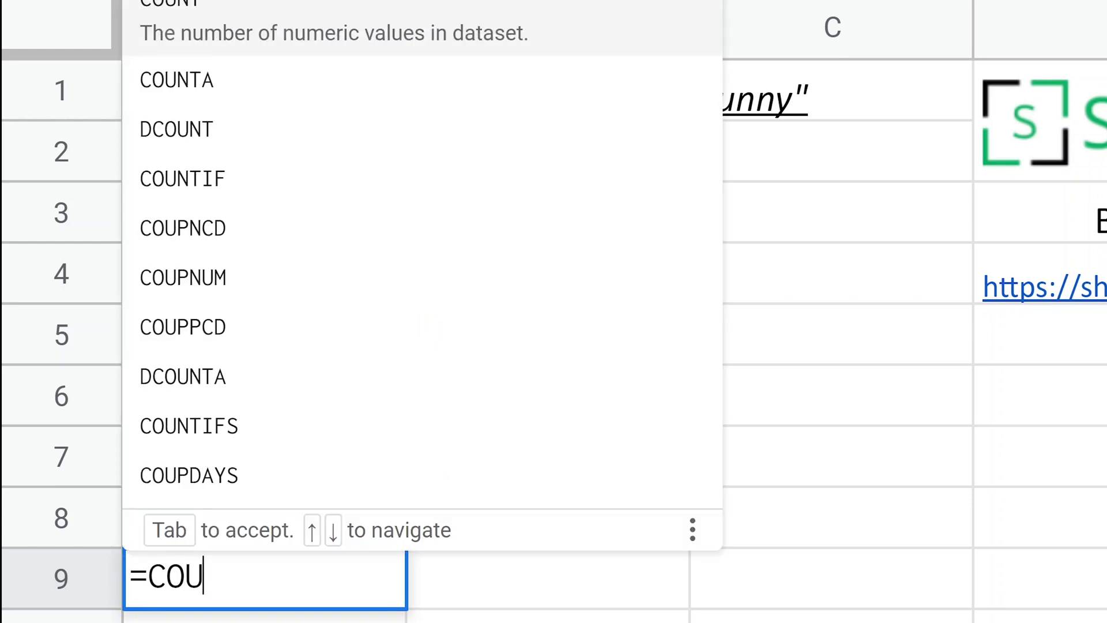
text(NTI)
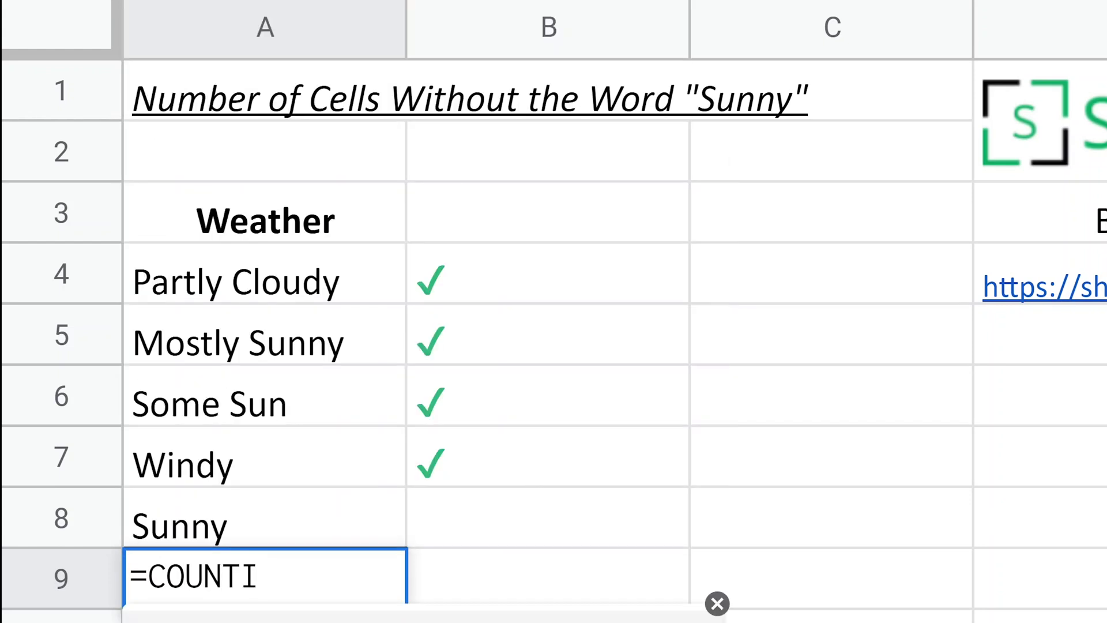
text(F()
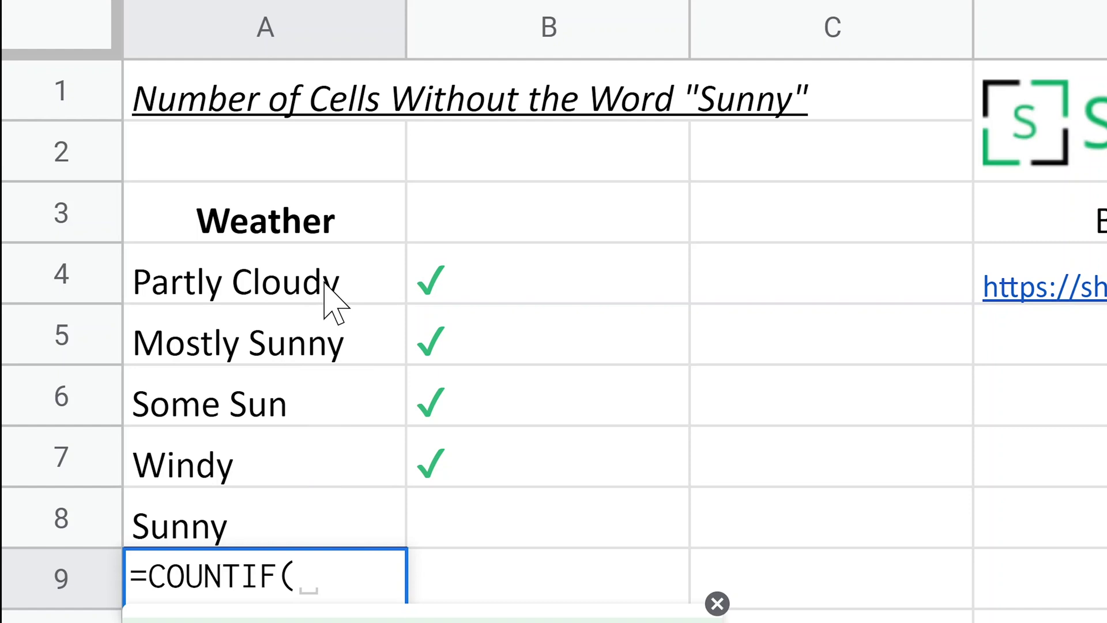
drag(324, 282, 339, 499)
text(,)
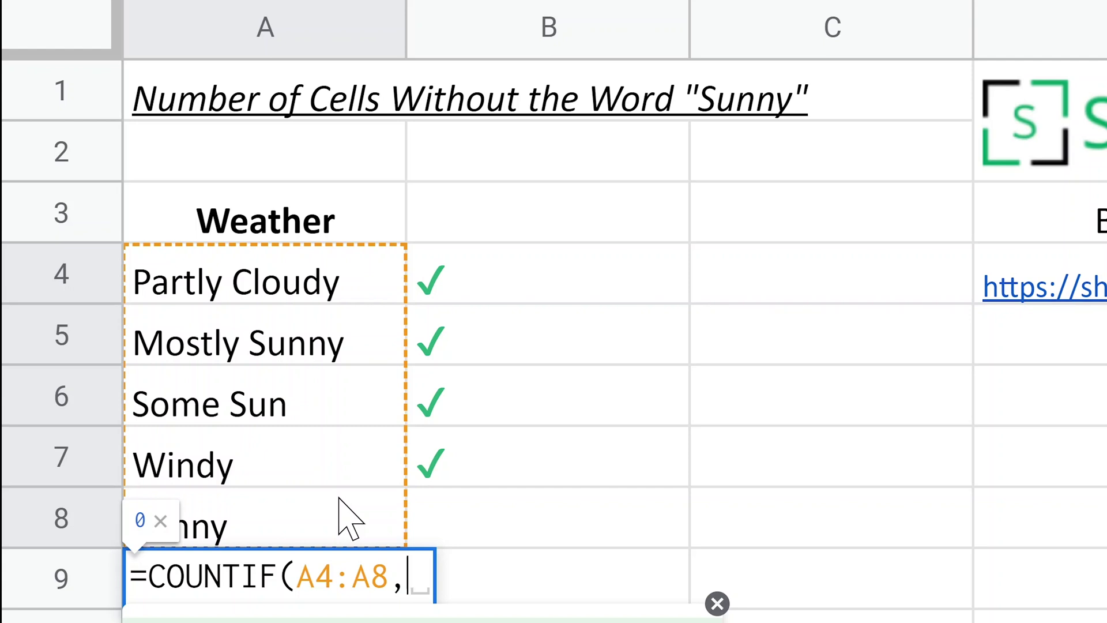
text(")
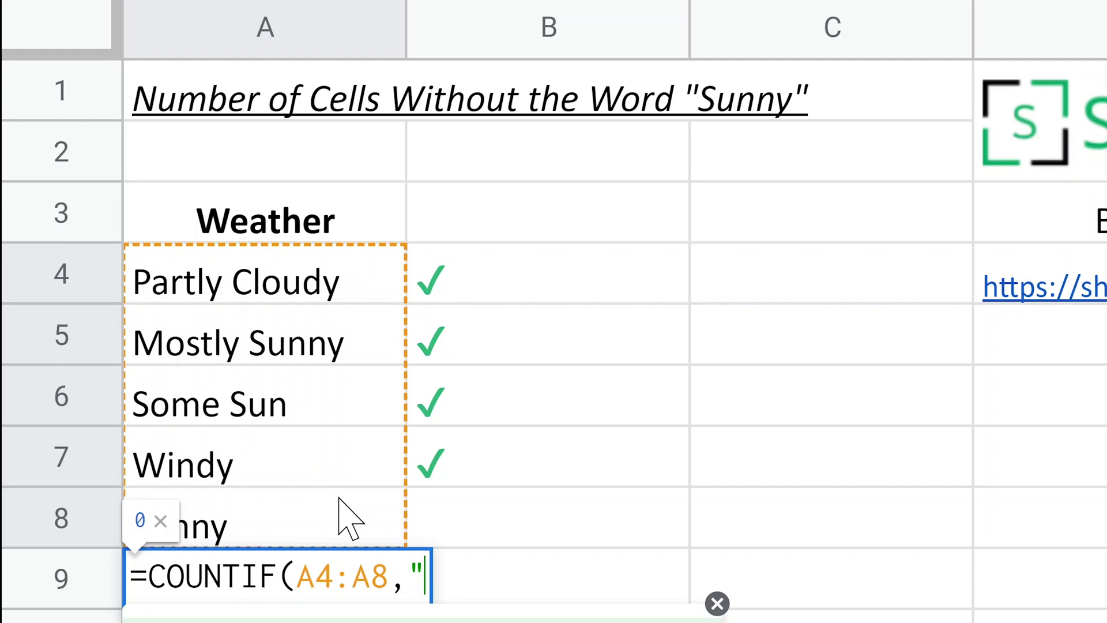
text(<>)
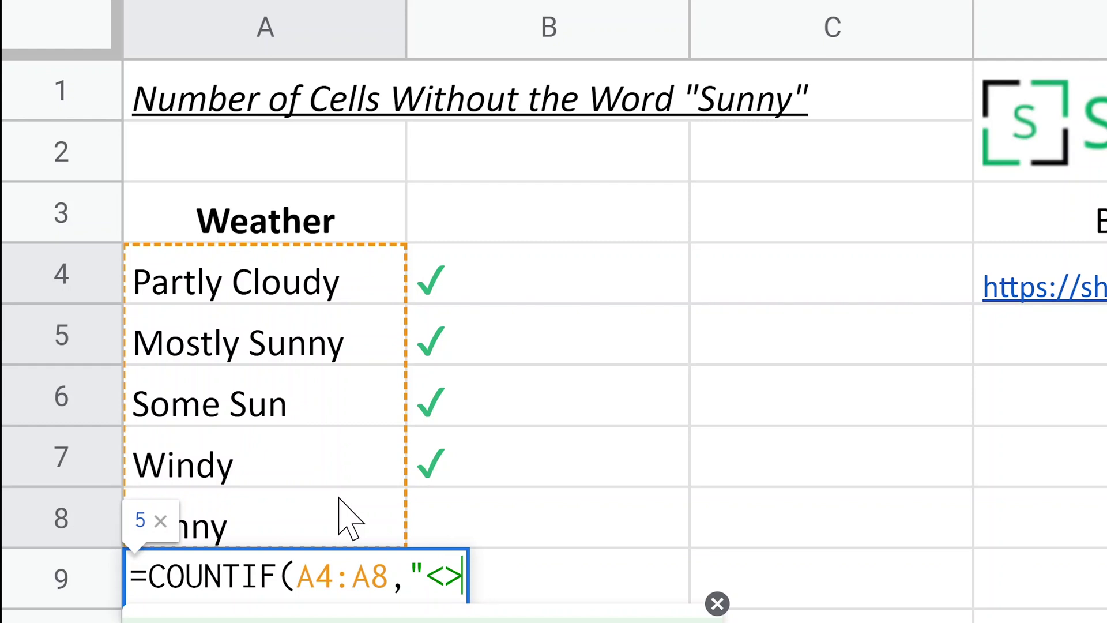
text(SUN)
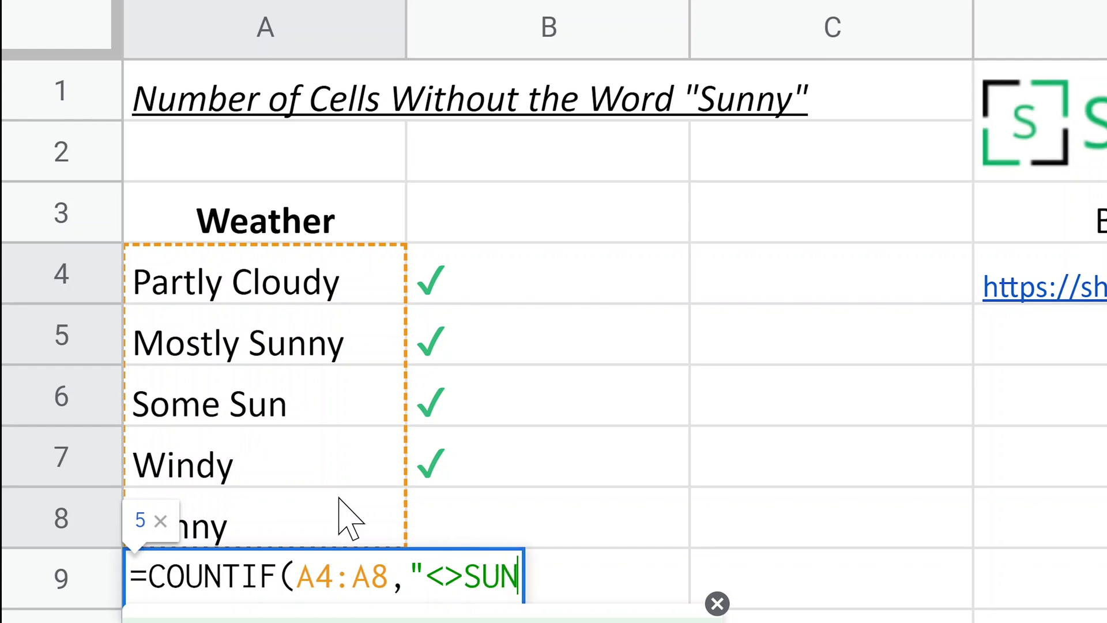
text(NY)
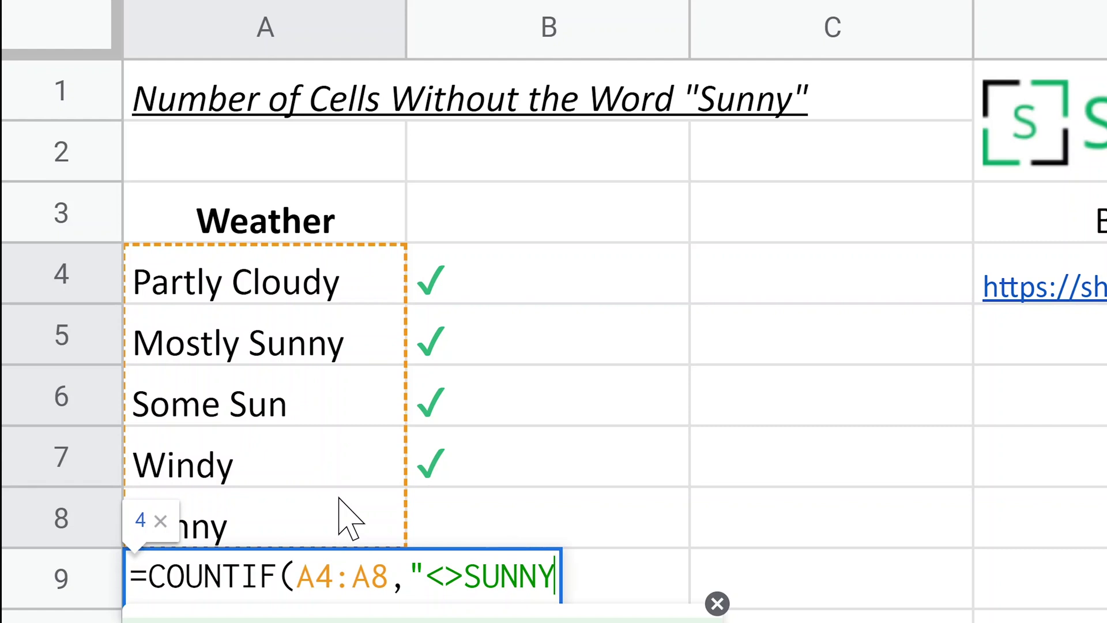
key(BackSpace)
text(y)
text(")
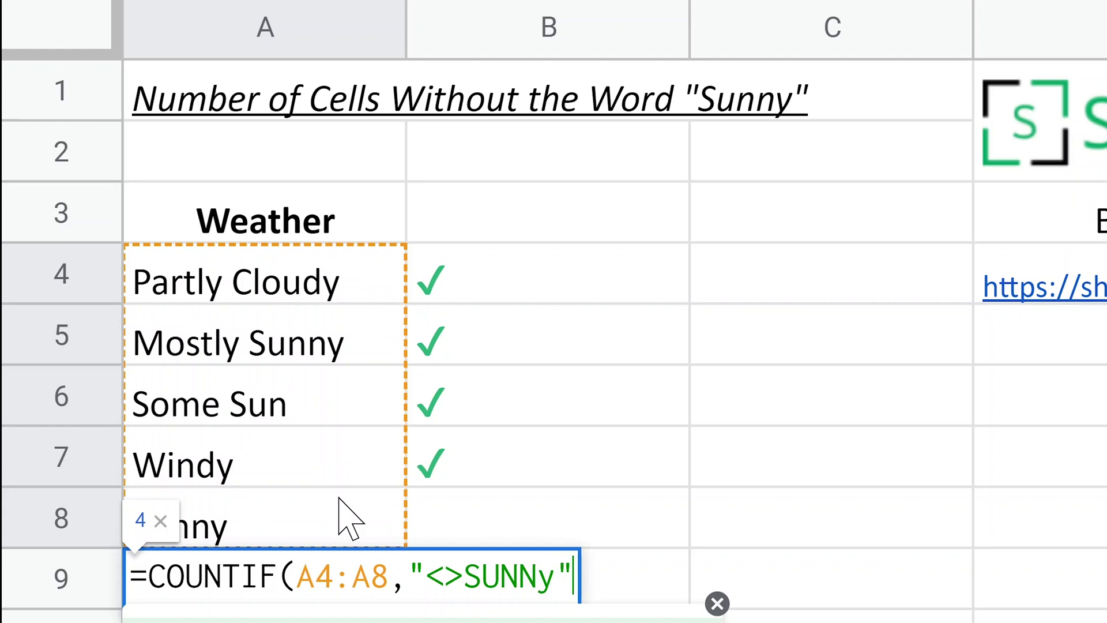
text())
key(Return)
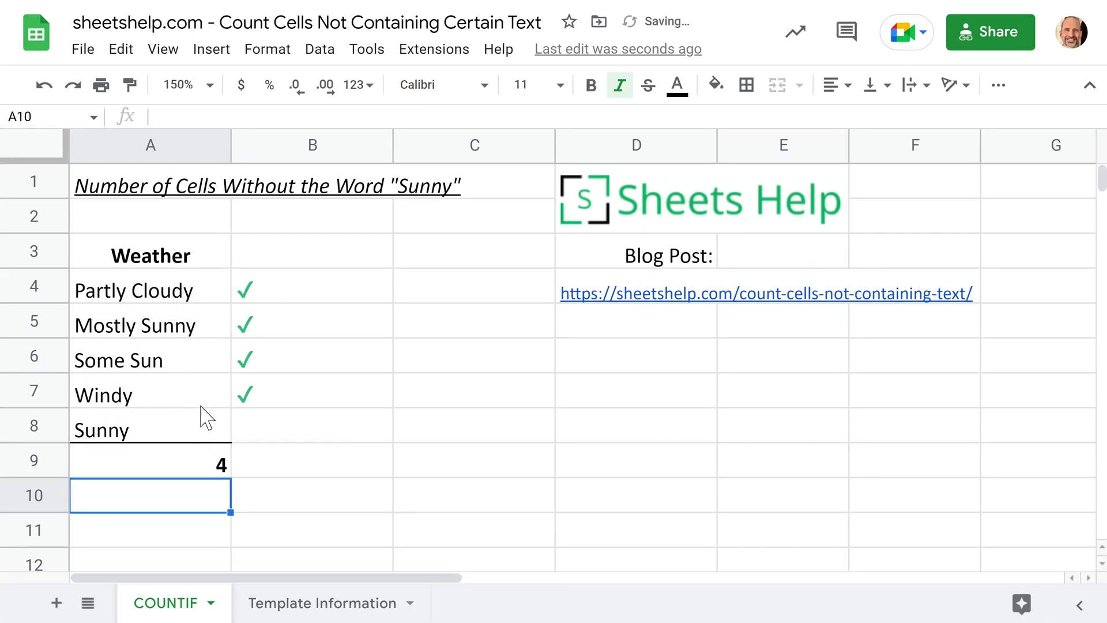
click(295, 289)
click(294, 331)
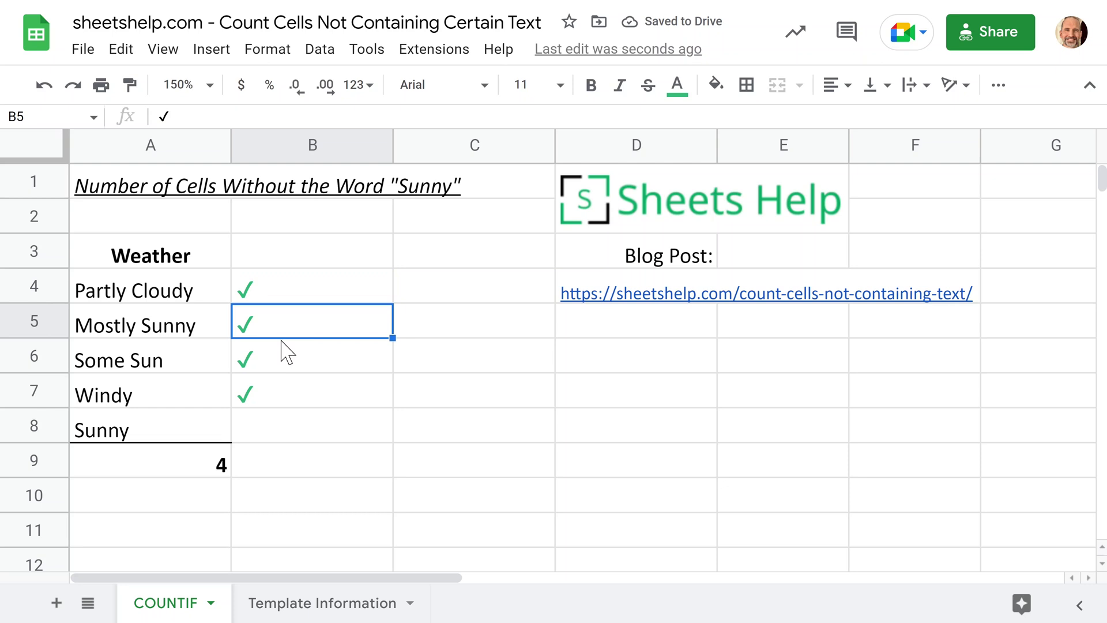
click(280, 367)
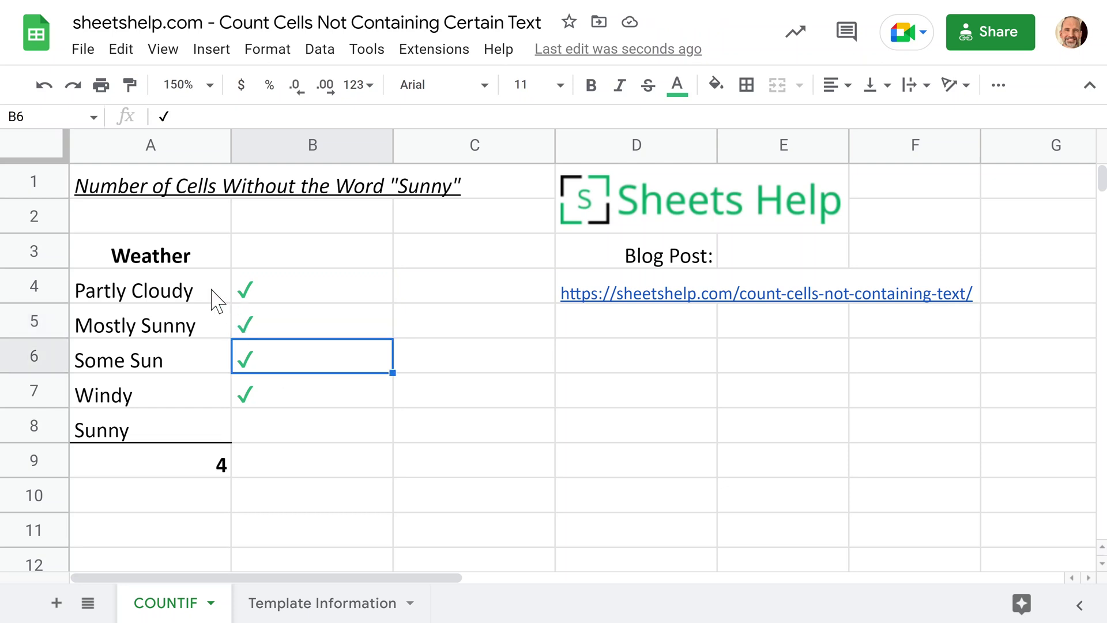
click(217, 299)
click(213, 328)
click(216, 369)
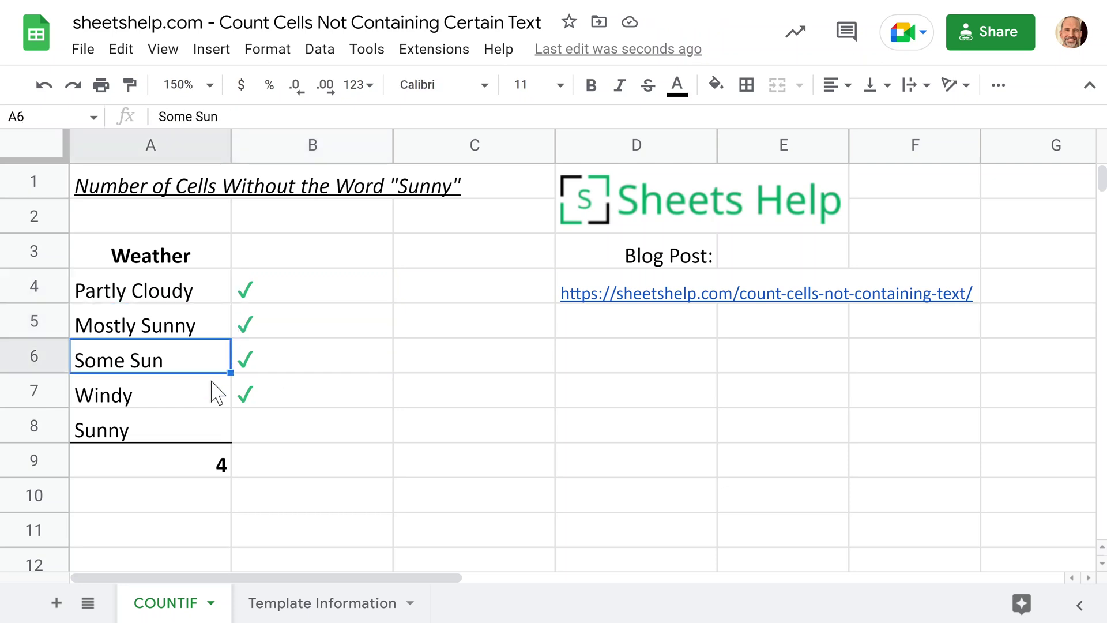
click(212, 385)
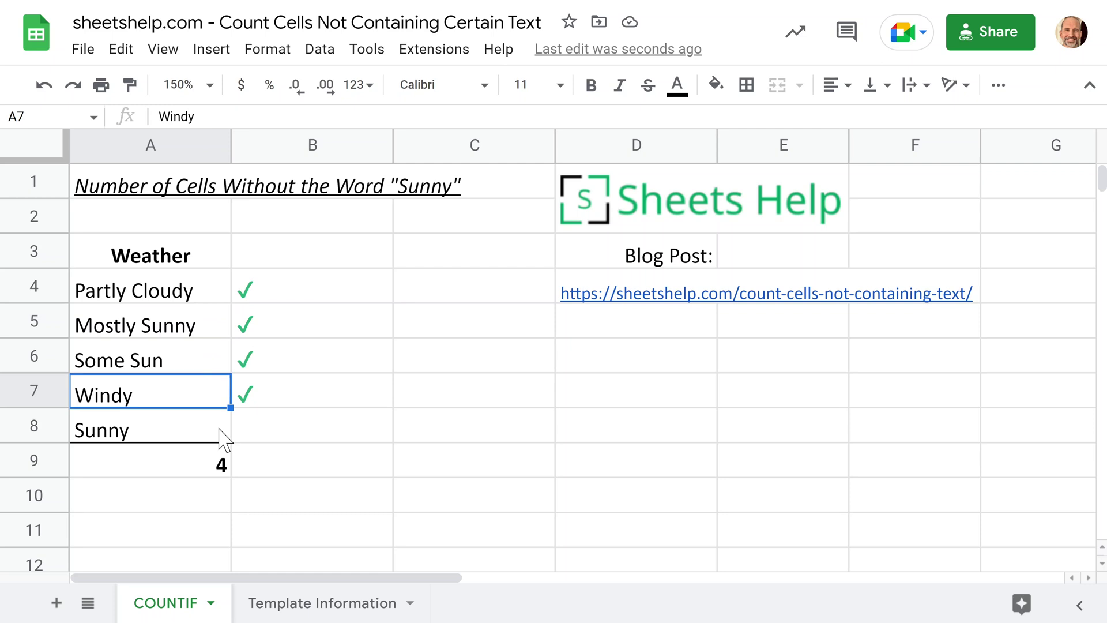
click(224, 440)
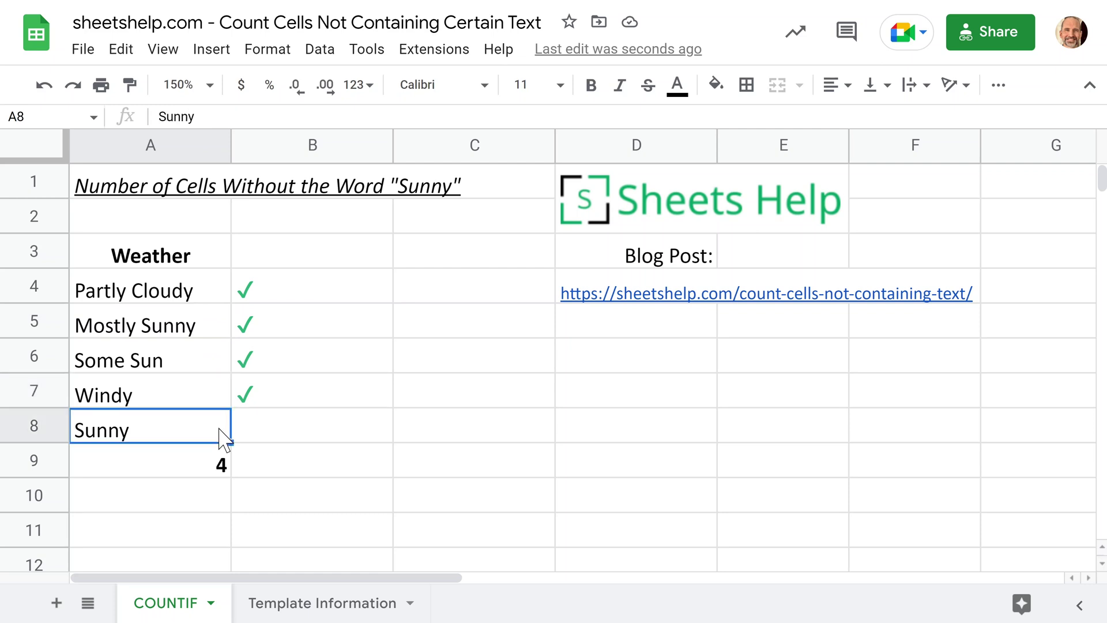
drag(216, 294, 190, 395)
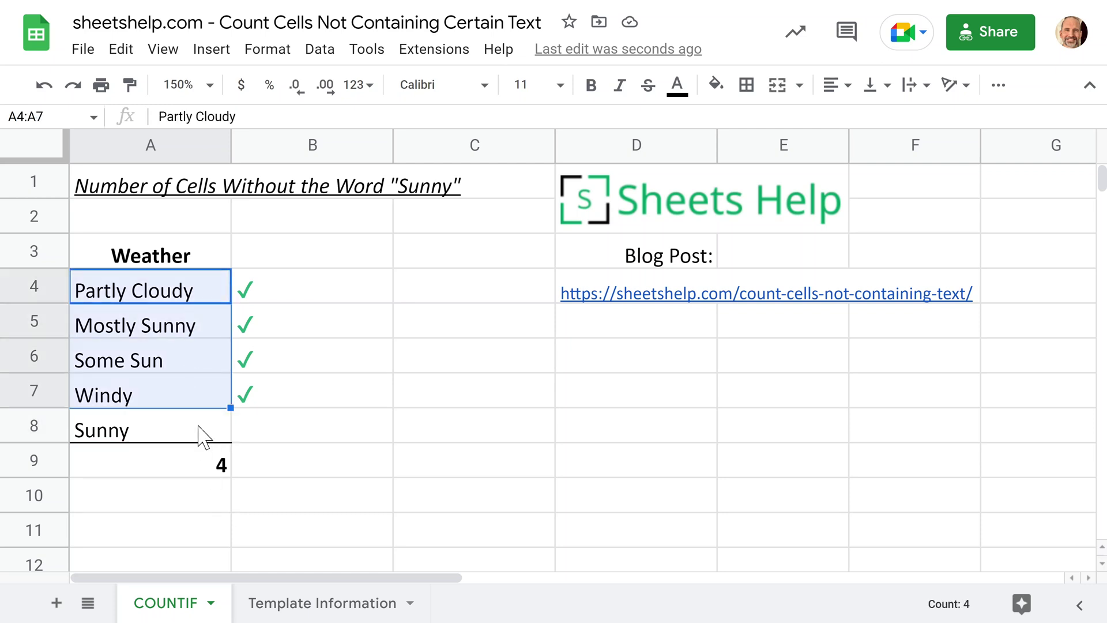
click(199, 437)
click(212, 462)
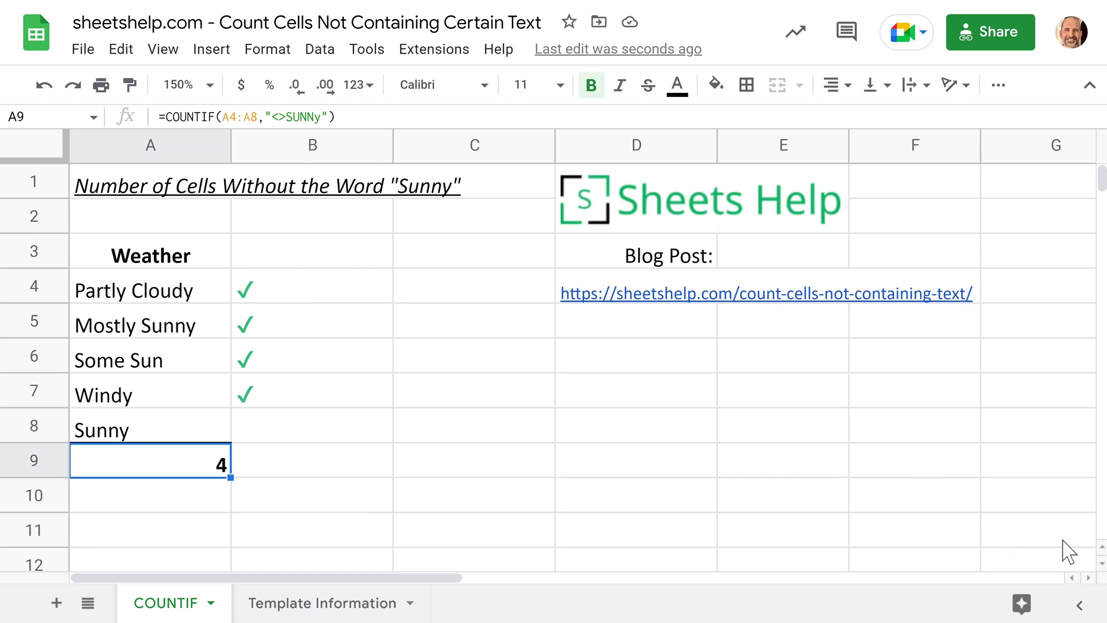
Scroll to the second weather list and clear the old result in cell A22
scroll(1102, 564, down, 2)
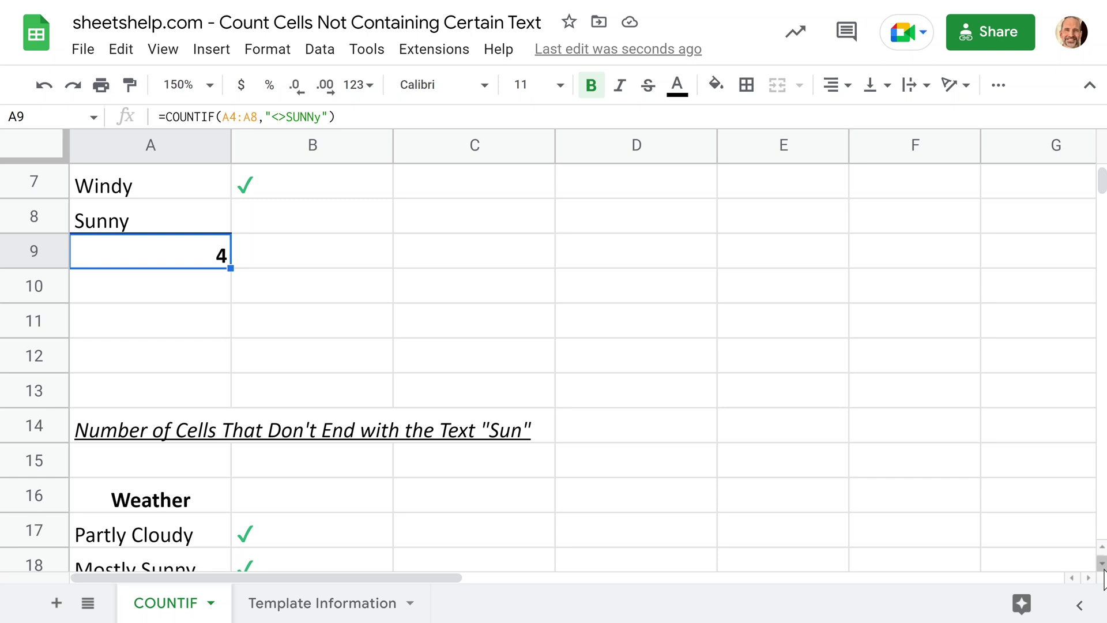
scroll(1104, 571, down, 3)
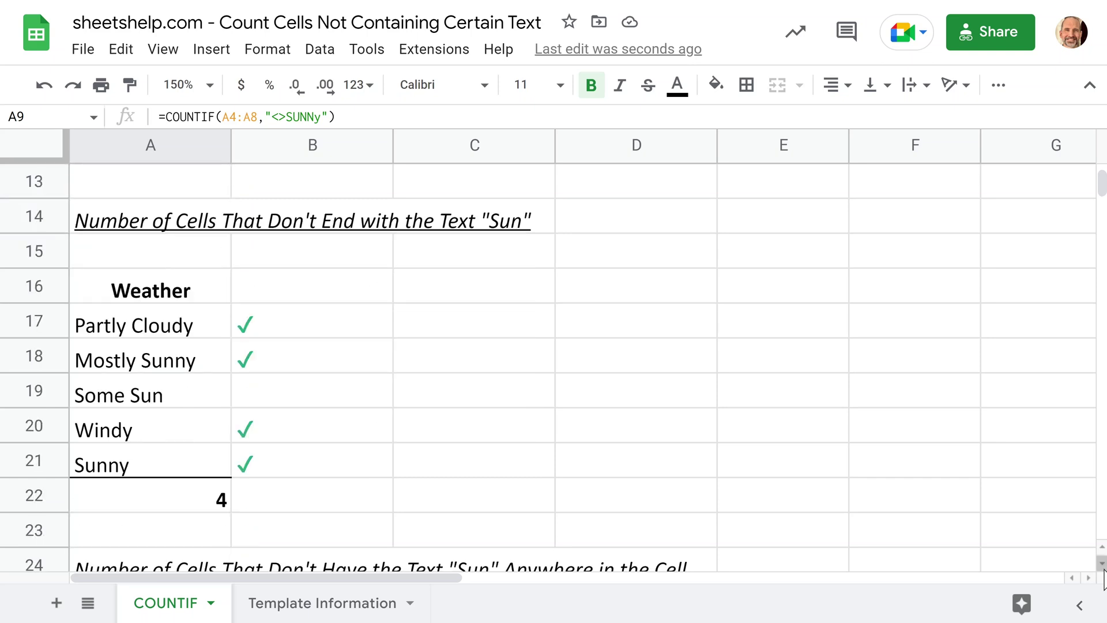
scroll(1102, 554, up, 1)
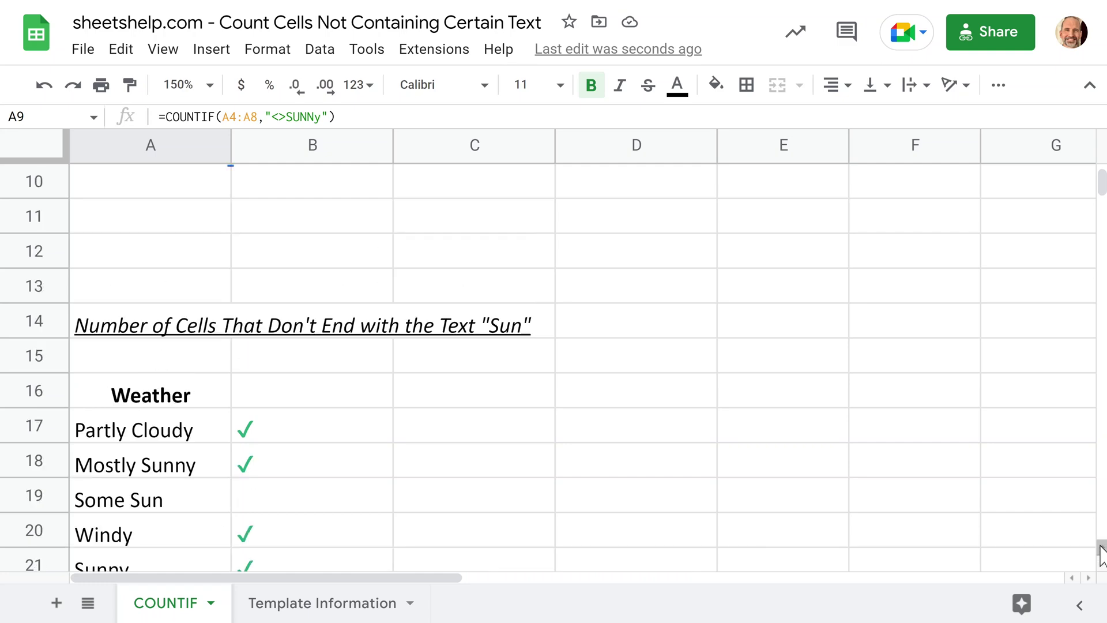
scroll(356, 375, down, 2)
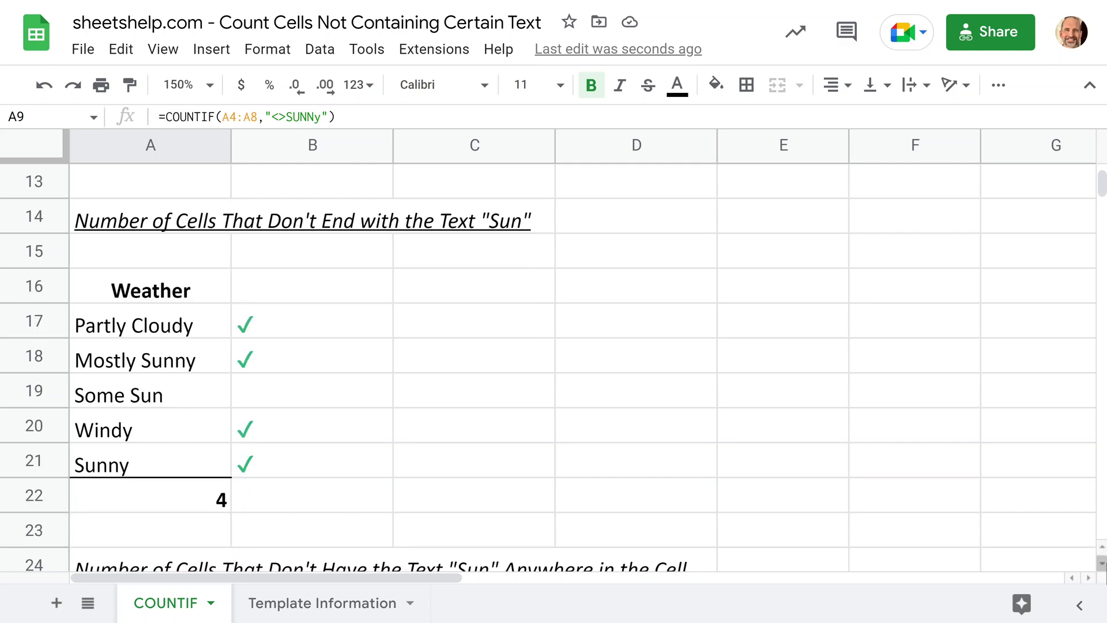
scroll(183, 507, up, 1)
click(183, 507)
key(Delete)
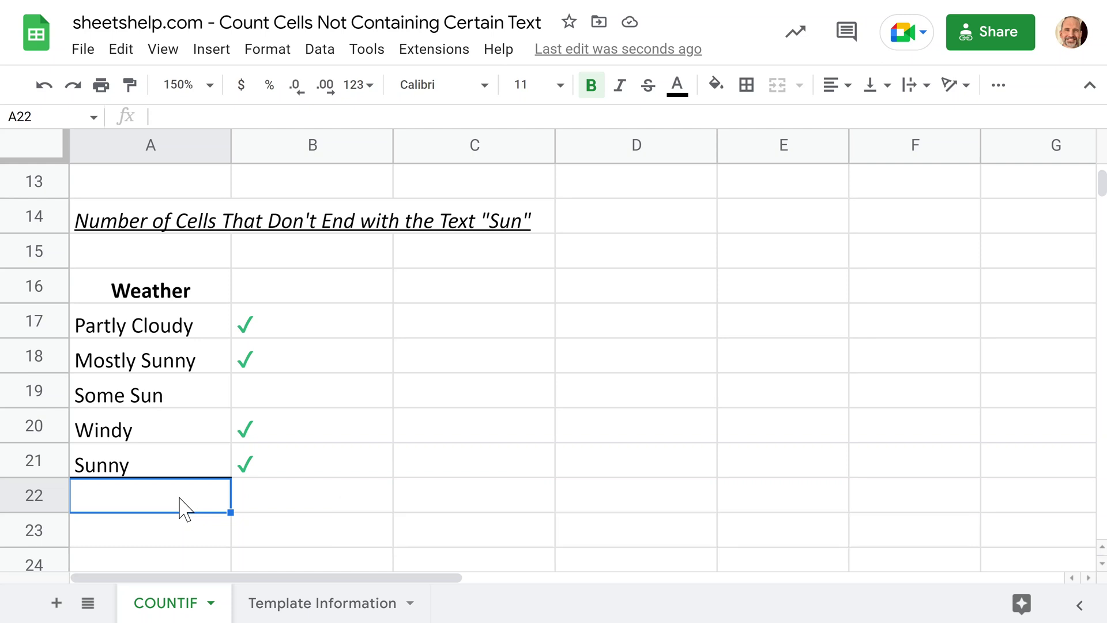
Type =COUNTIF(A17:A21,"<>*sun") in A22, replacing the trial ??? and uppercase SUN
text(=)
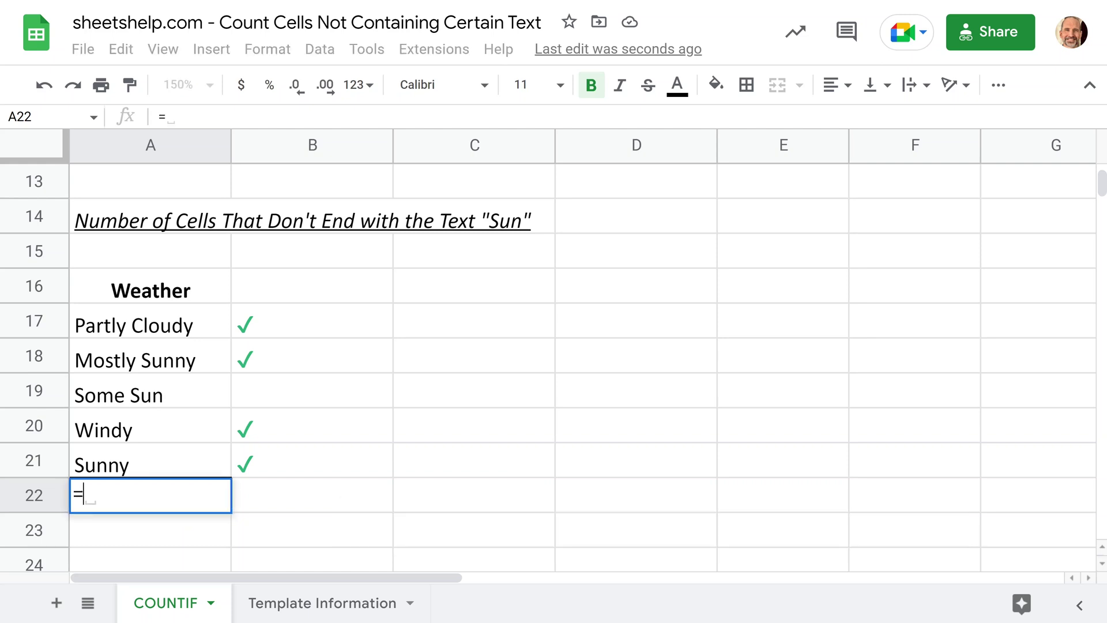
text(COUNTIF)
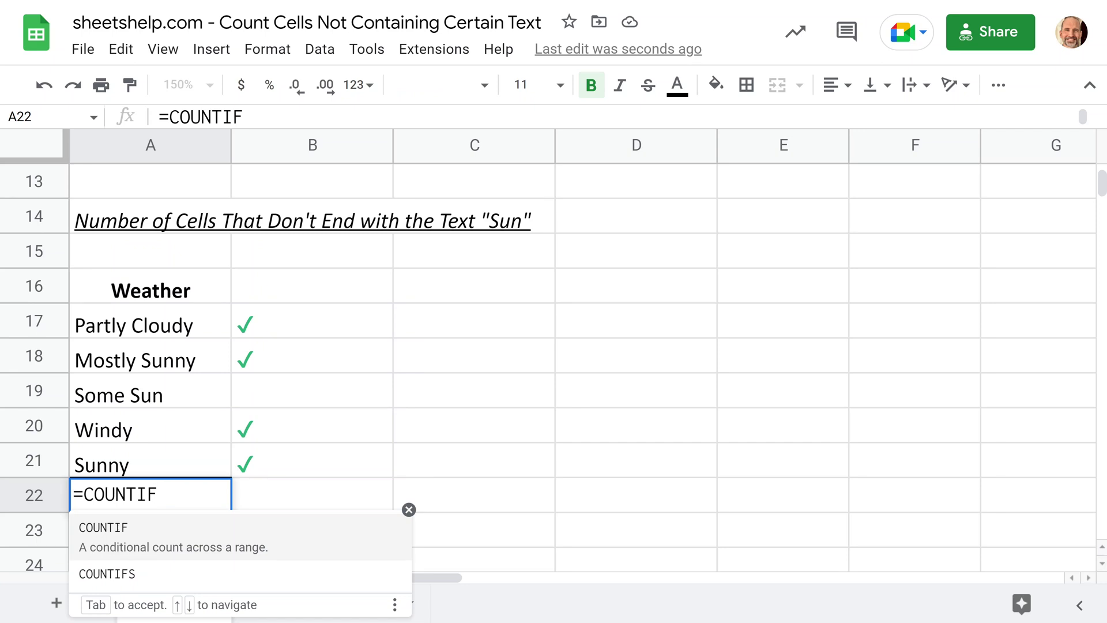
text(()
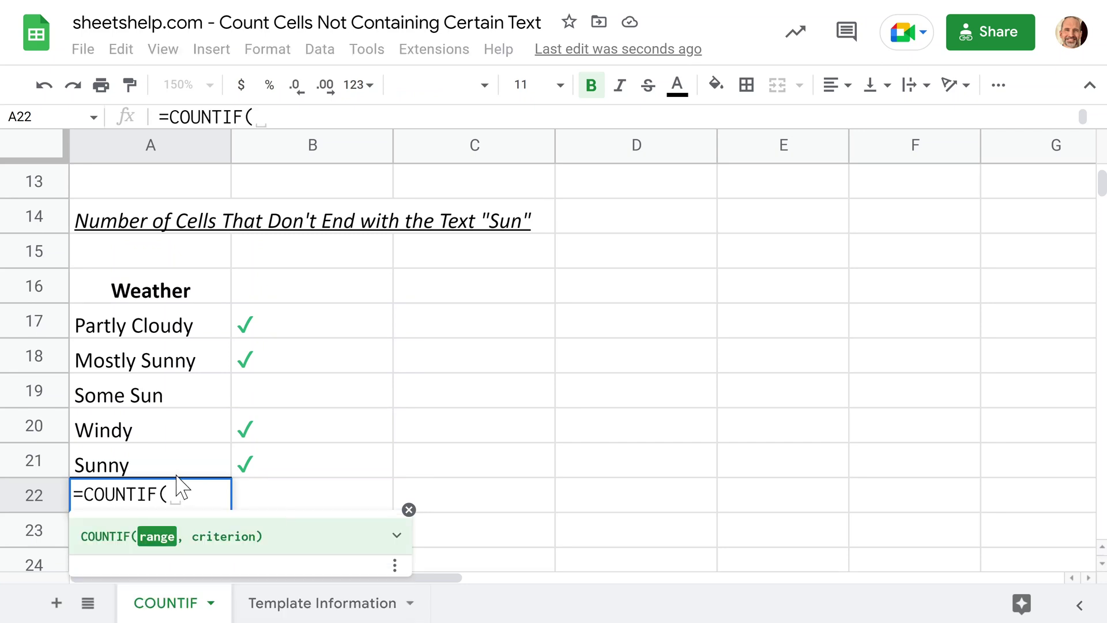
drag(175, 465, 155, 338)
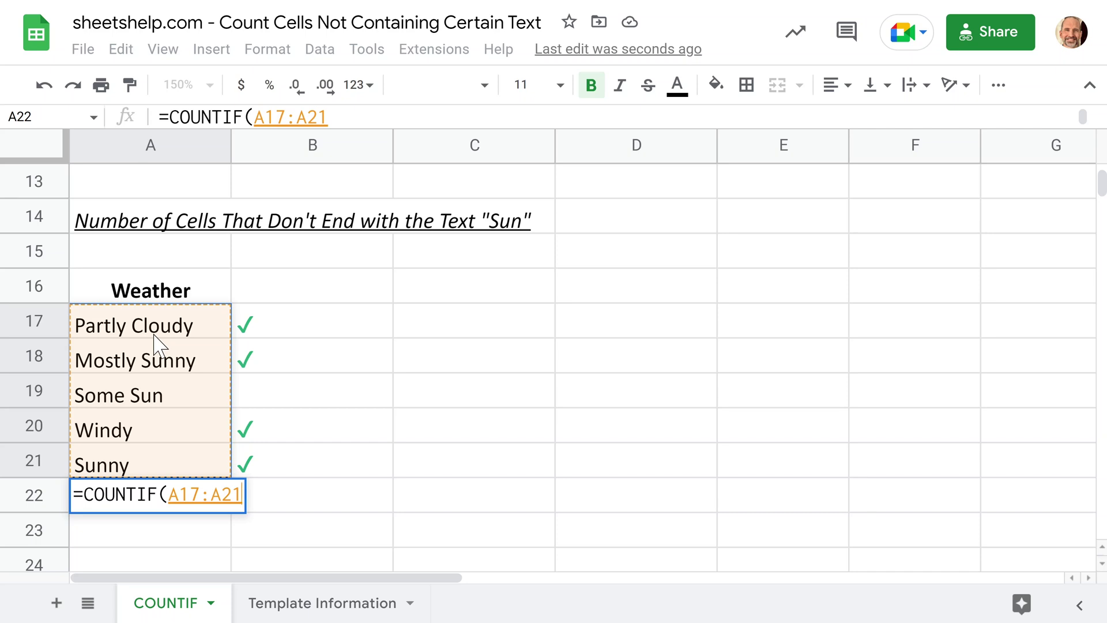
text(, )
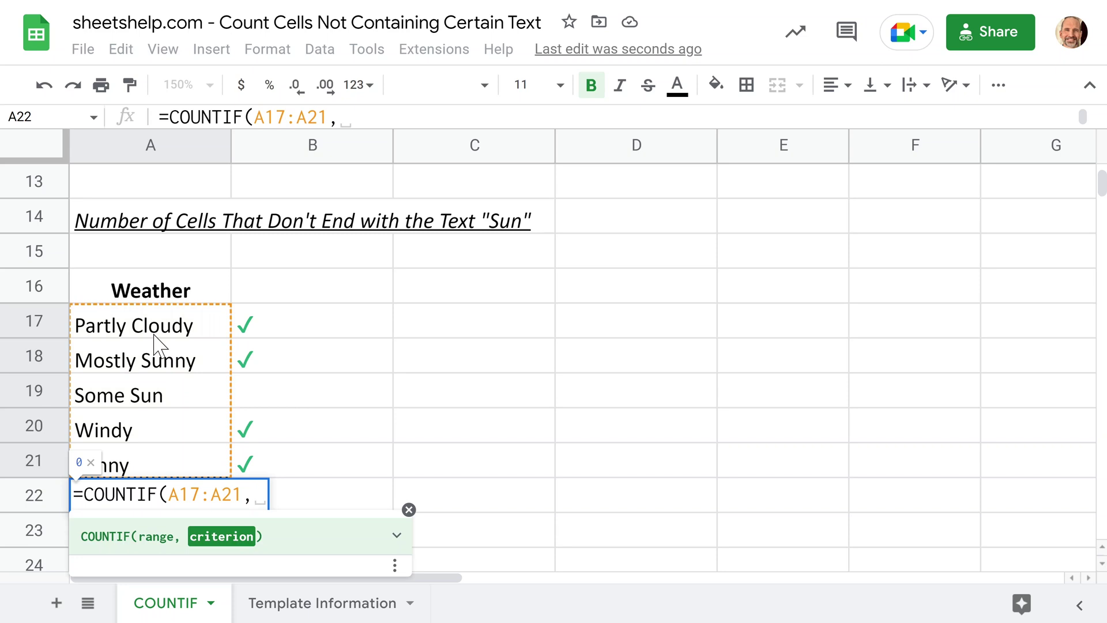
text(")
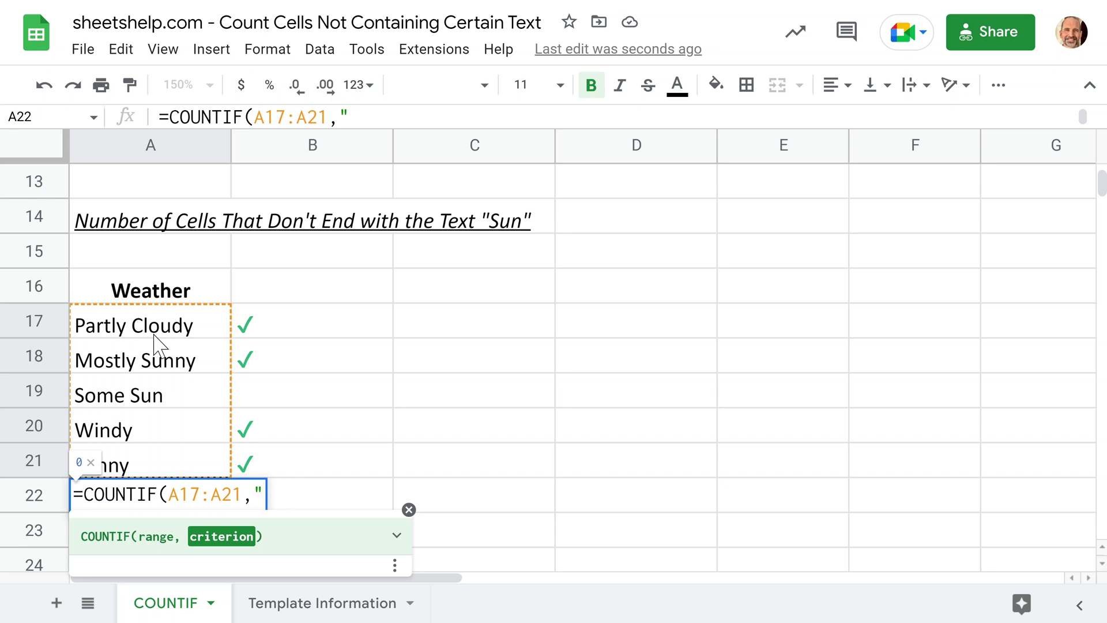
text(<>)
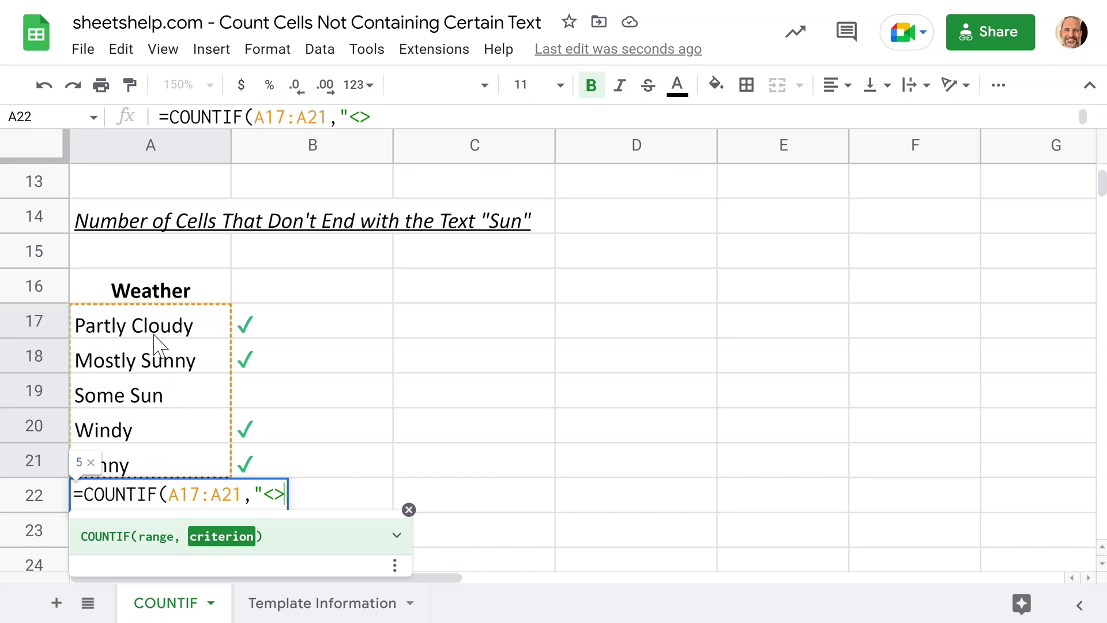
text(???)
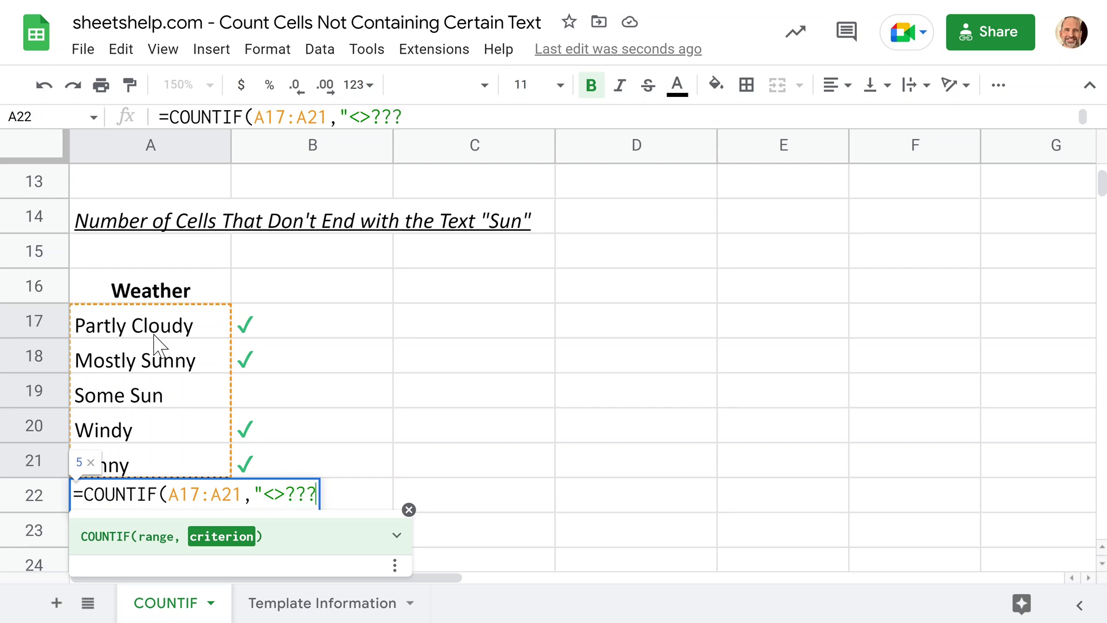
key(BackSpace)
key(BackSpace)
key(BackSpace)
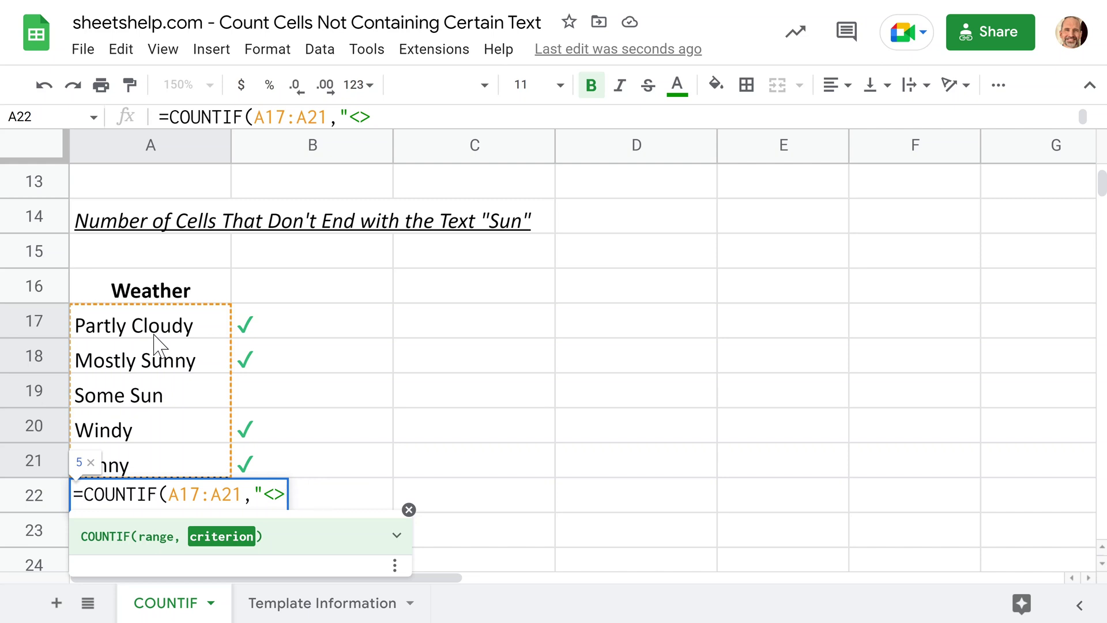
text(*SUN)
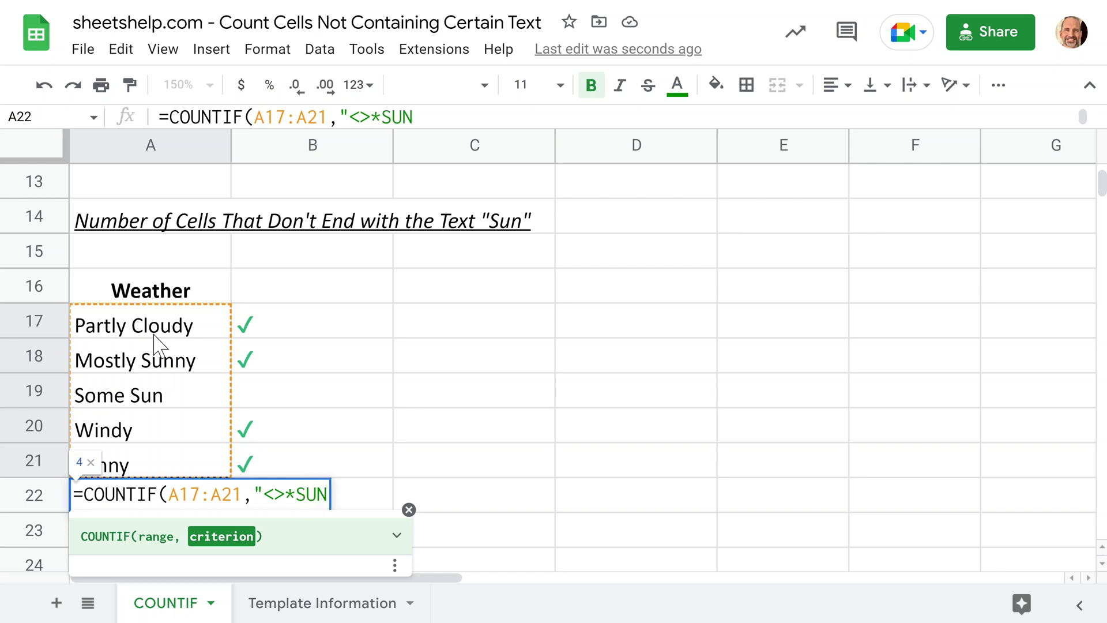
key(BackSpace)
key(BackSpace)
key(BackSpace)
text(sun)
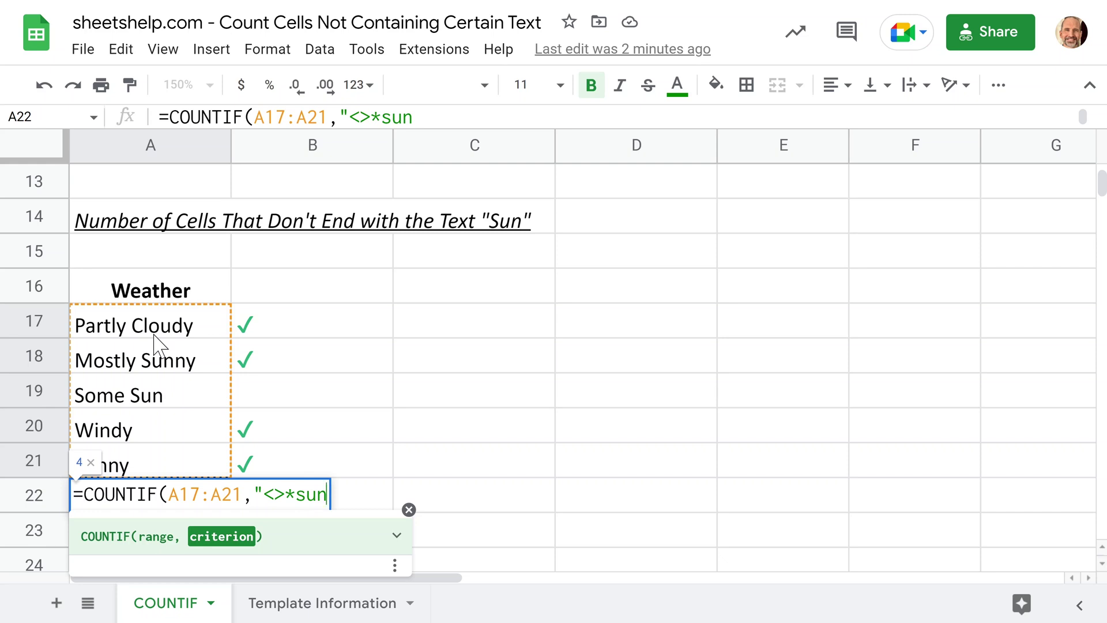
text("))
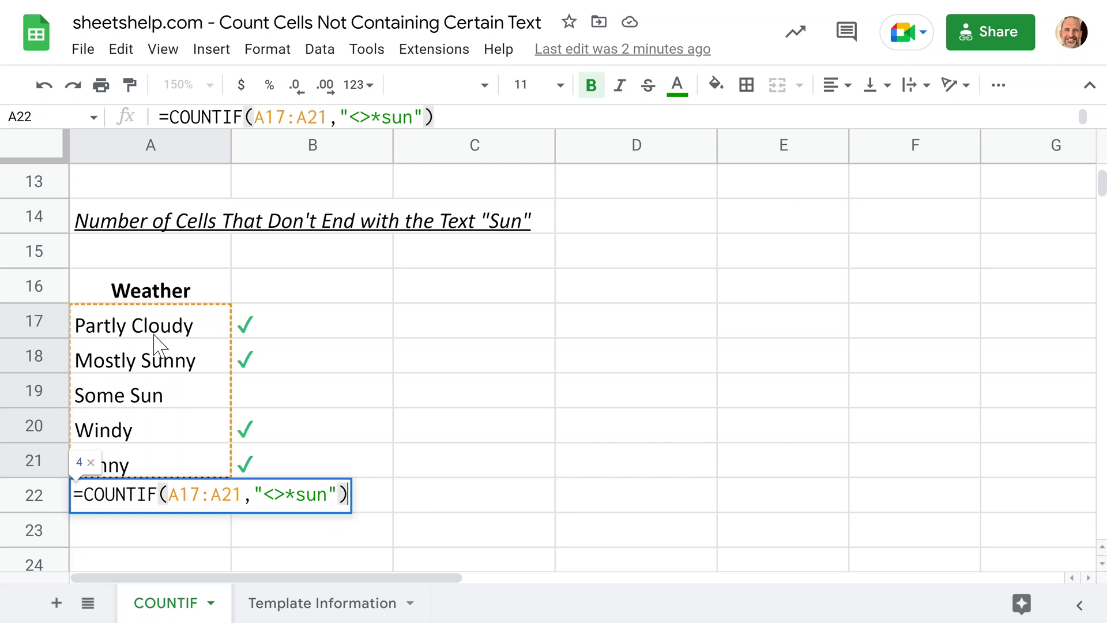
Commit the A22 count and check the Mostly Sunny, Some Sun and Sunny entries, then select A35
key(Return)
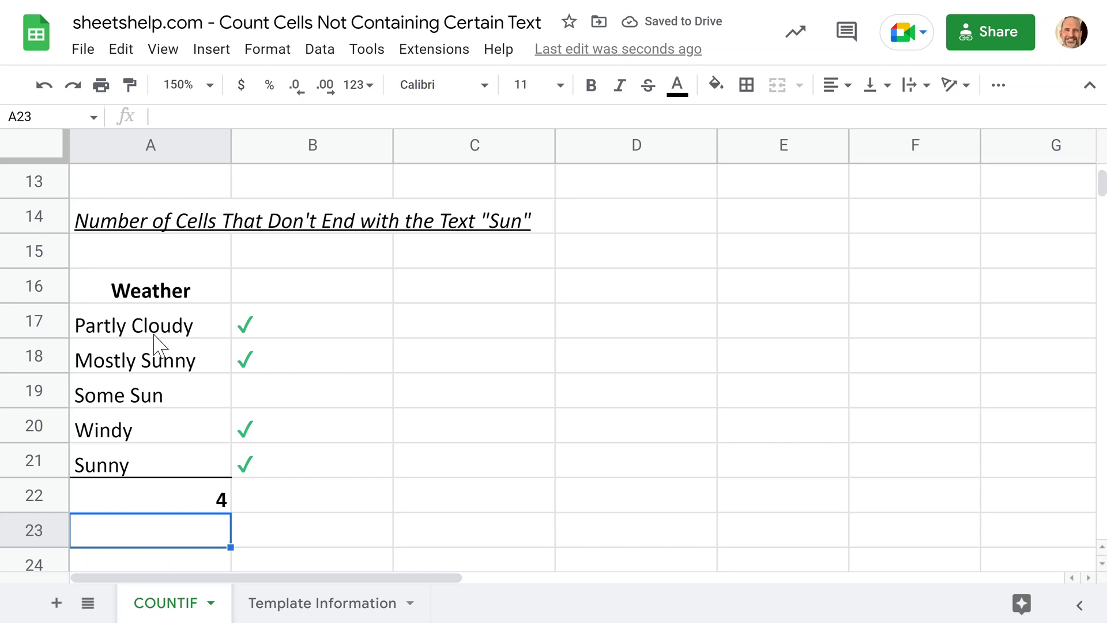
click(159, 364)
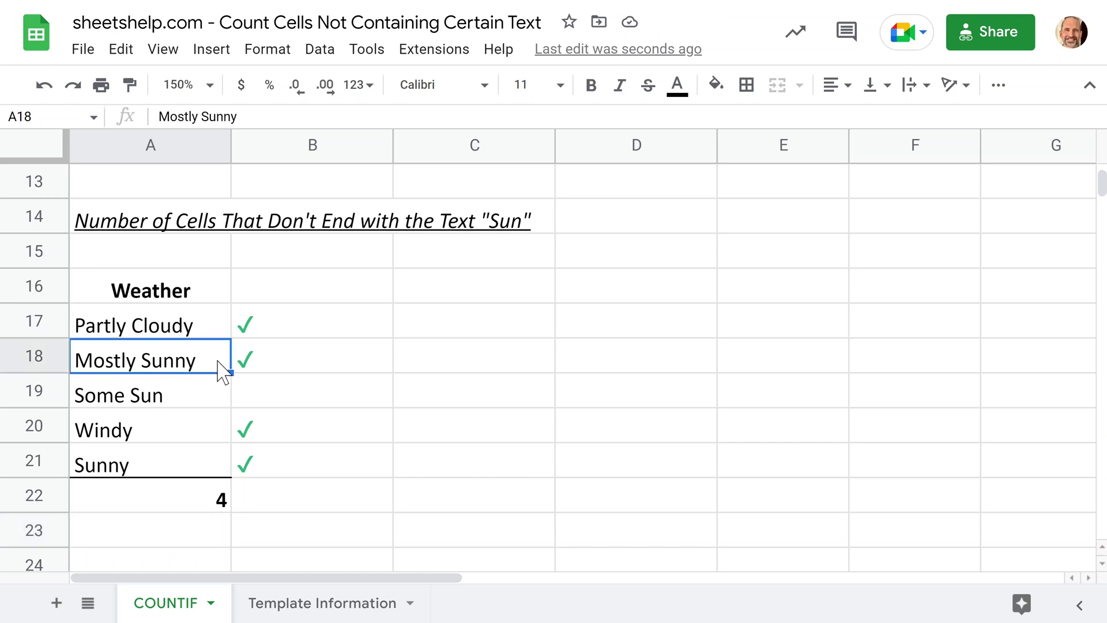
click(202, 396)
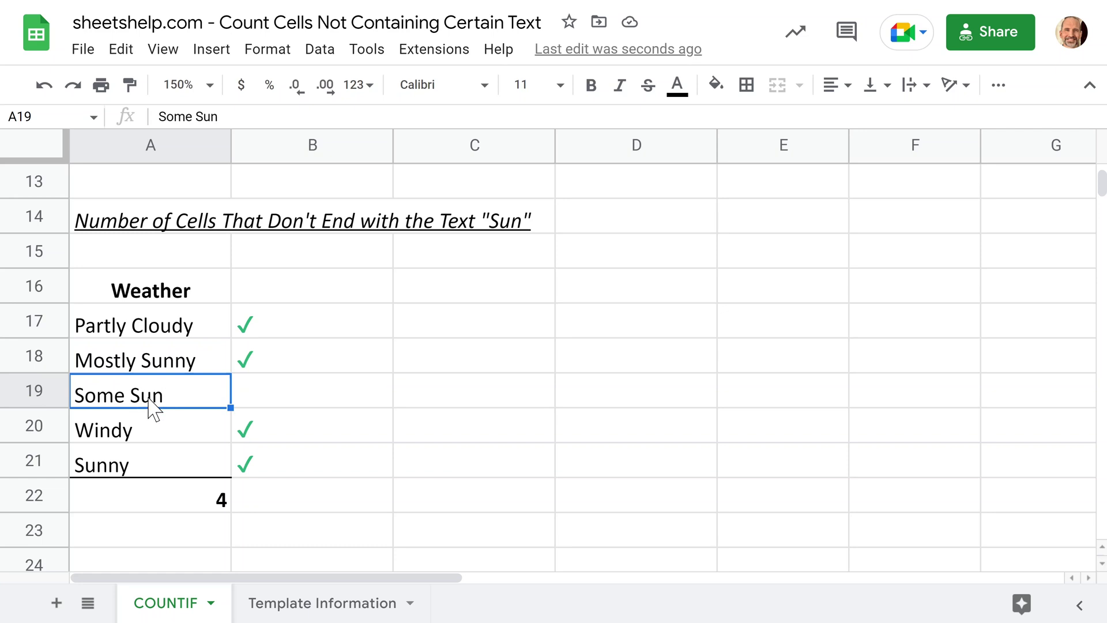
click(154, 467)
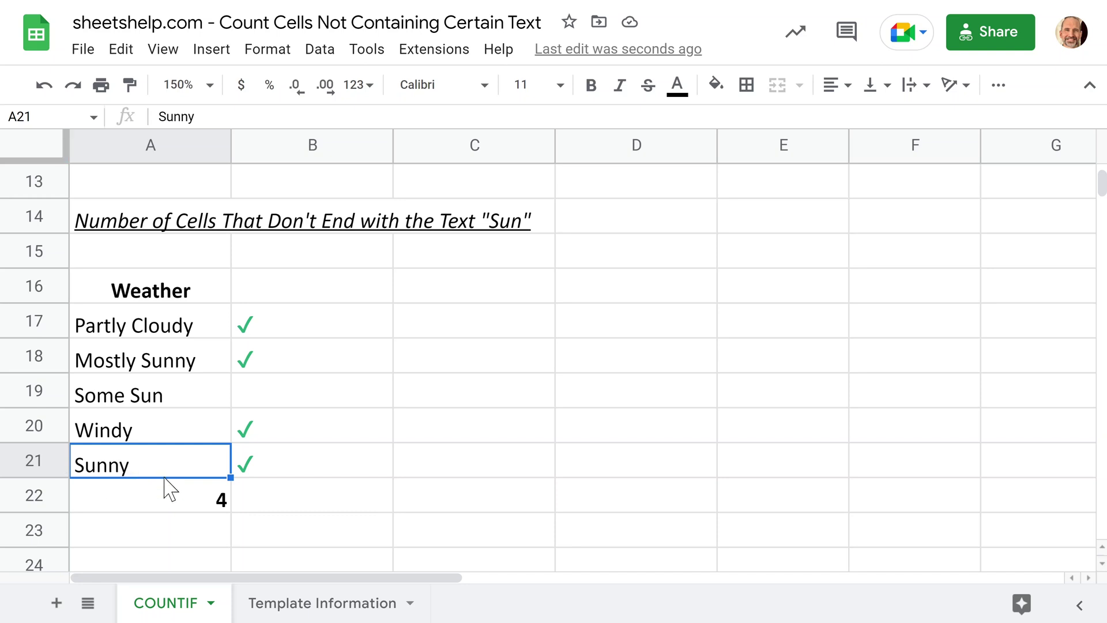
scroll(191, 510, down, 5)
click(192, 510)
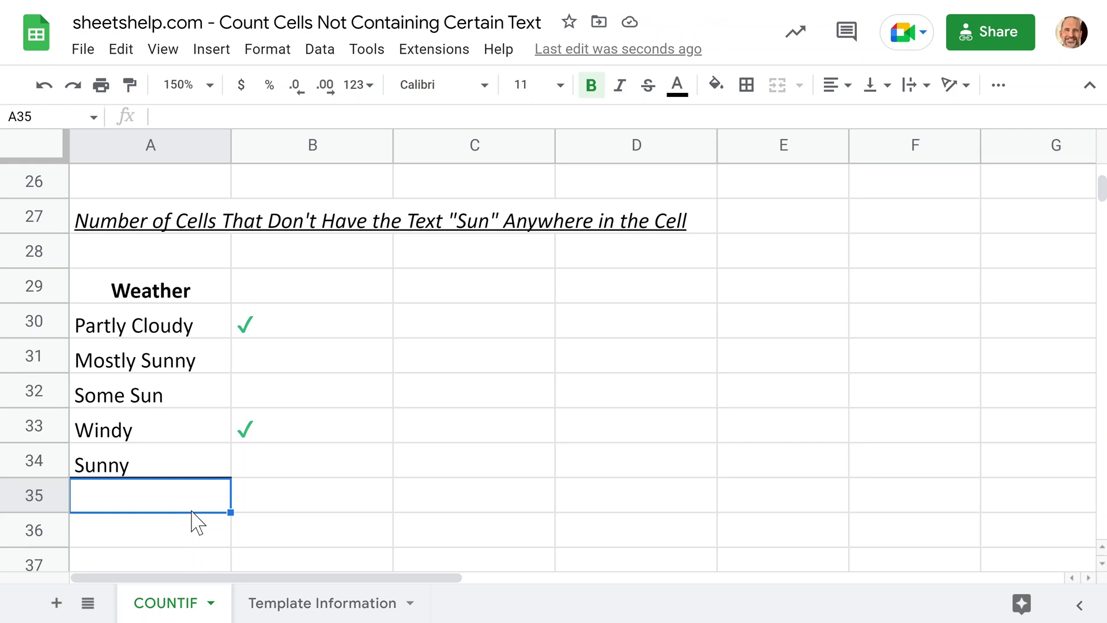
Type =COUNTIF(A30:A34,"<>*SUN*") in A35 to exclude cells containing SUN
text(=)
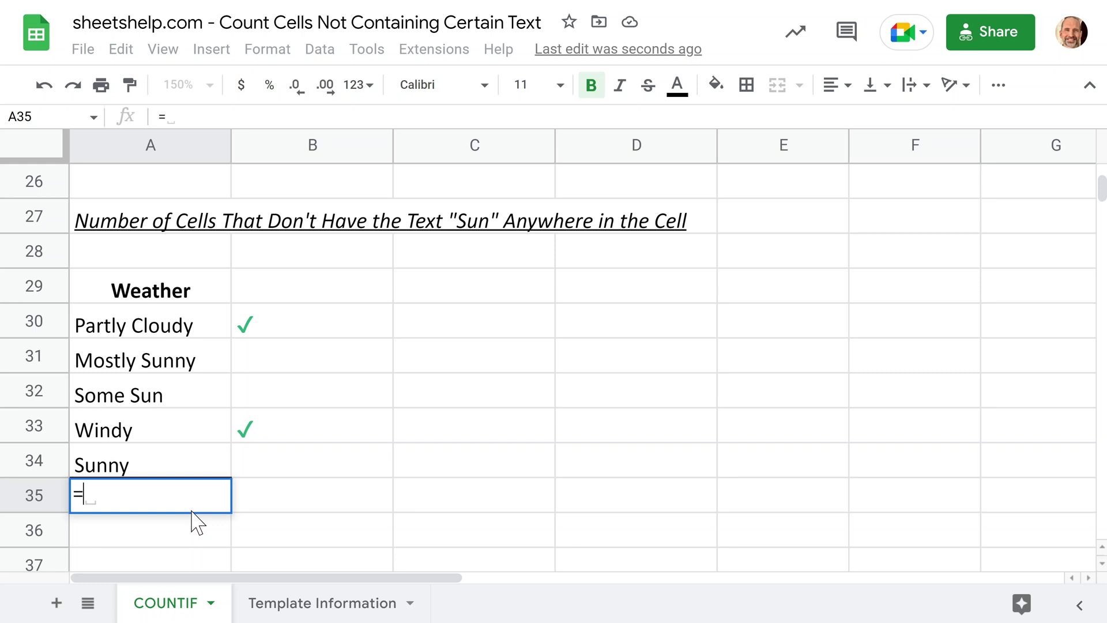
text(COUNTIF()
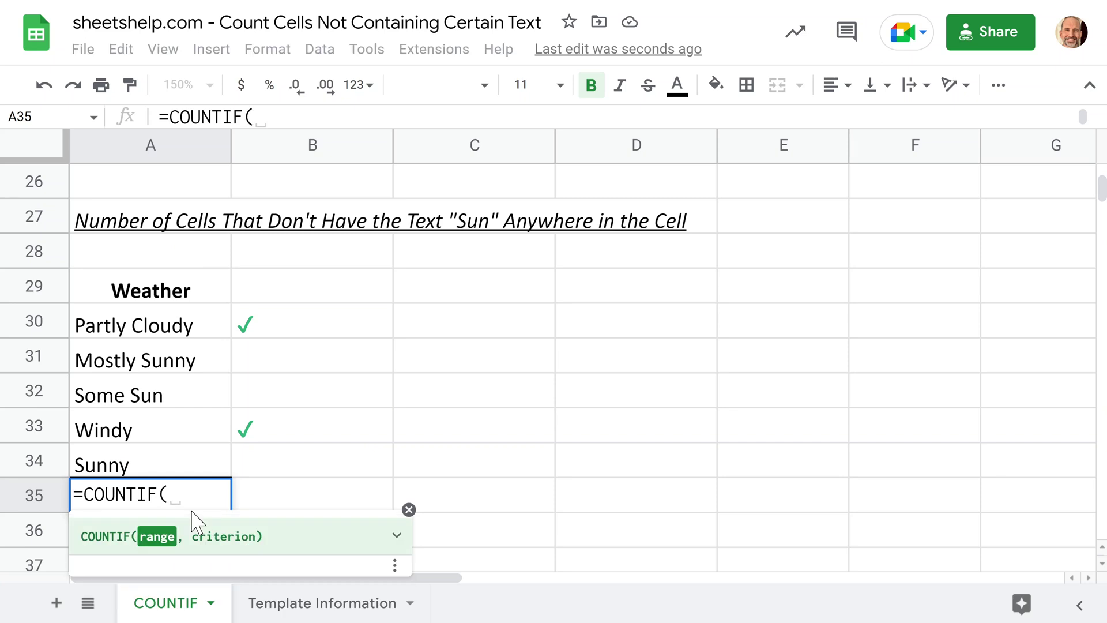
drag(183, 337, 178, 461)
text(,)
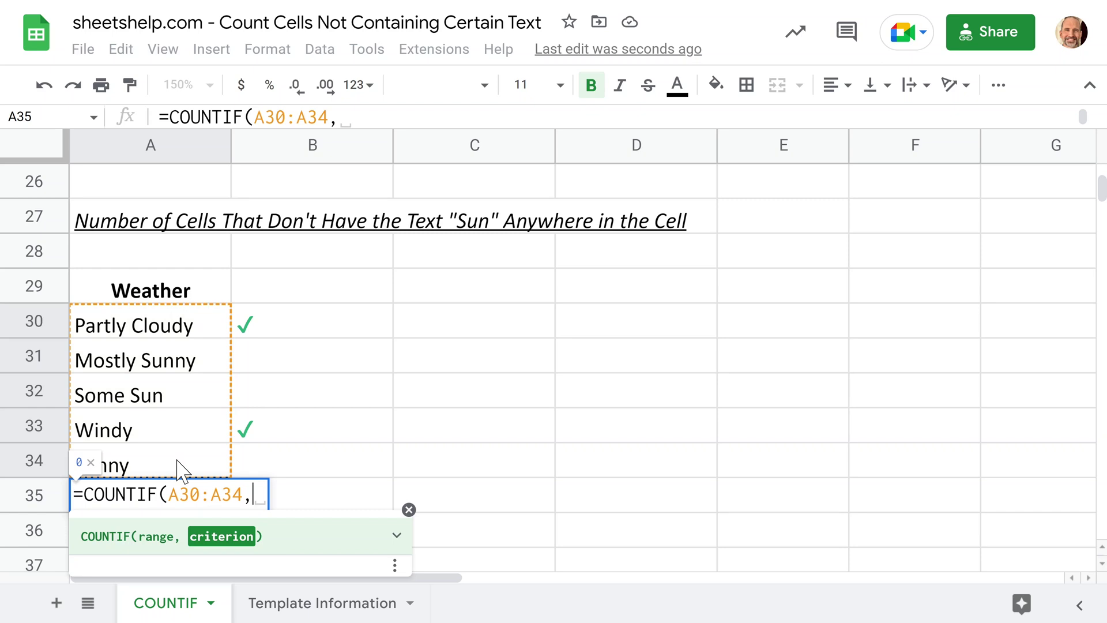
text(")
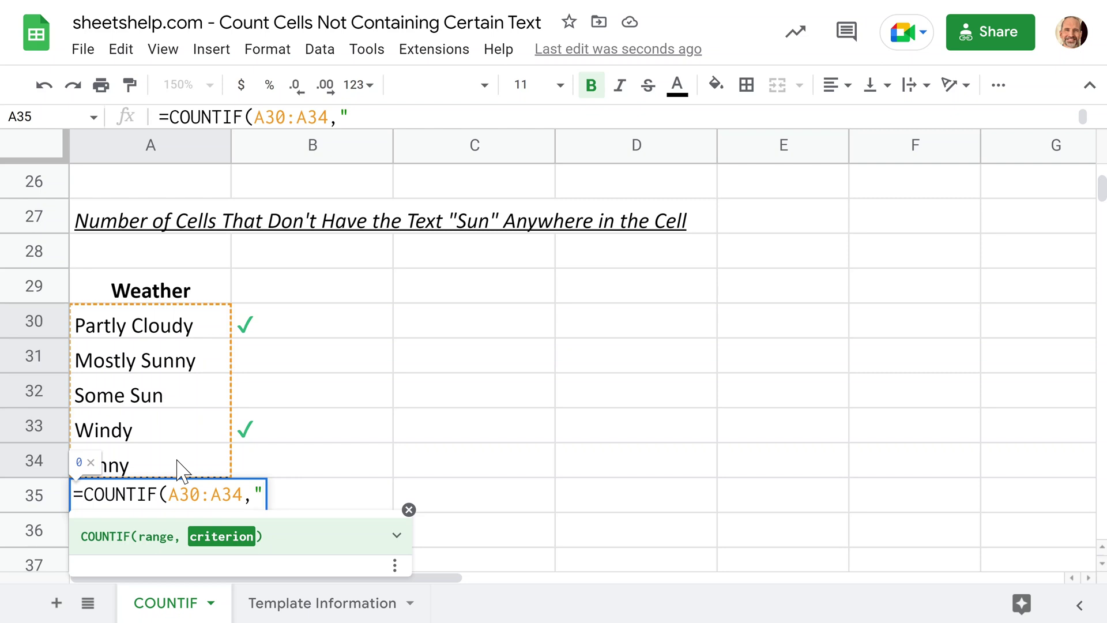
text(<>)
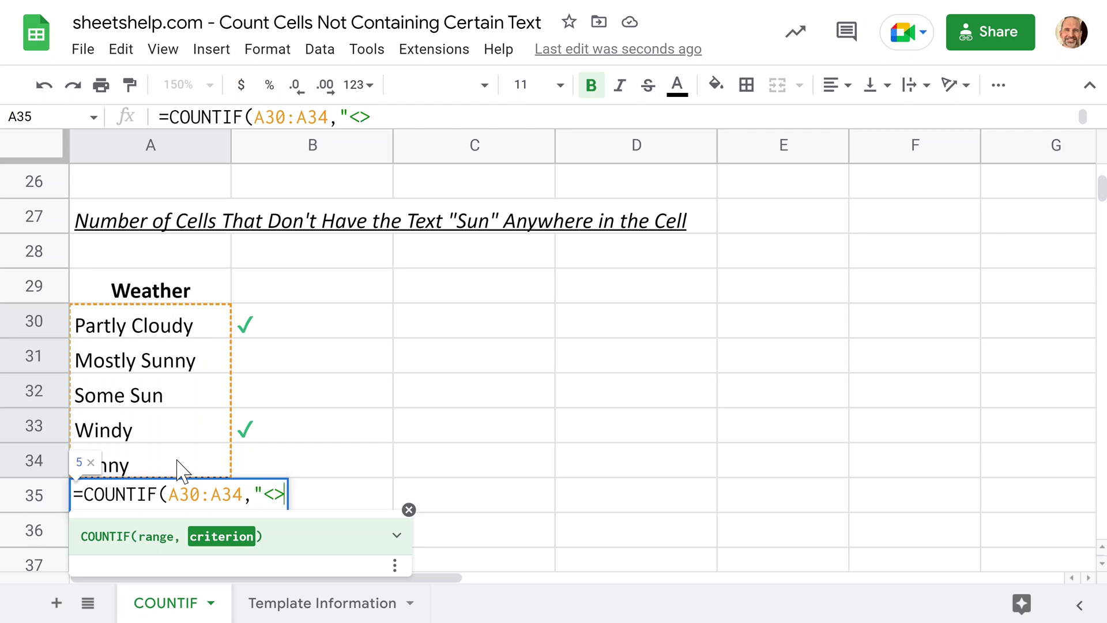
text(*)
text(SUN)
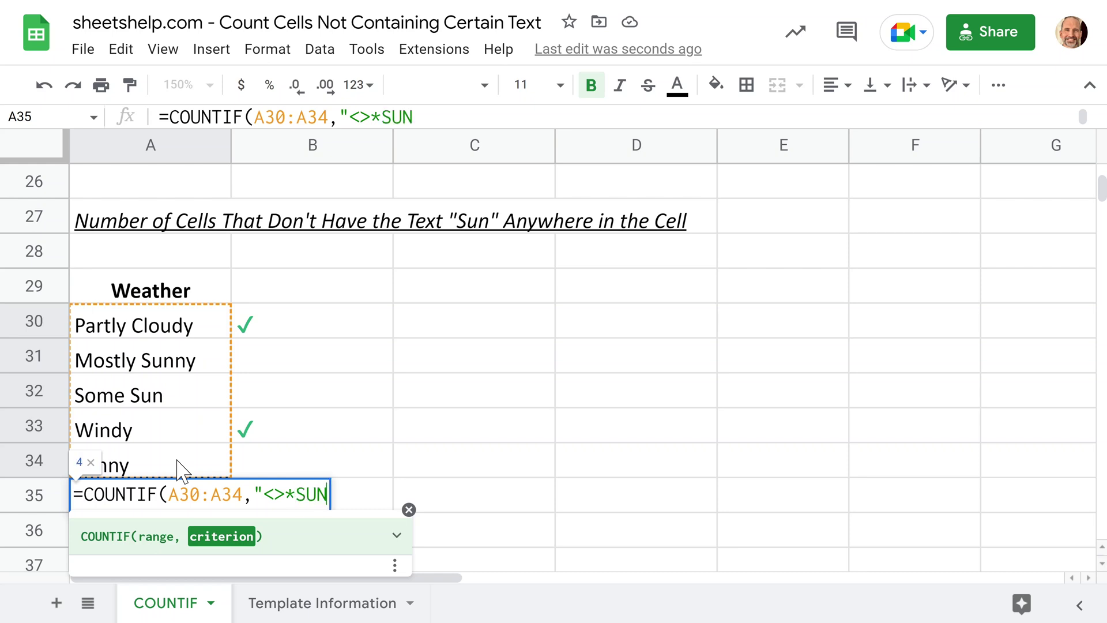
text(*)
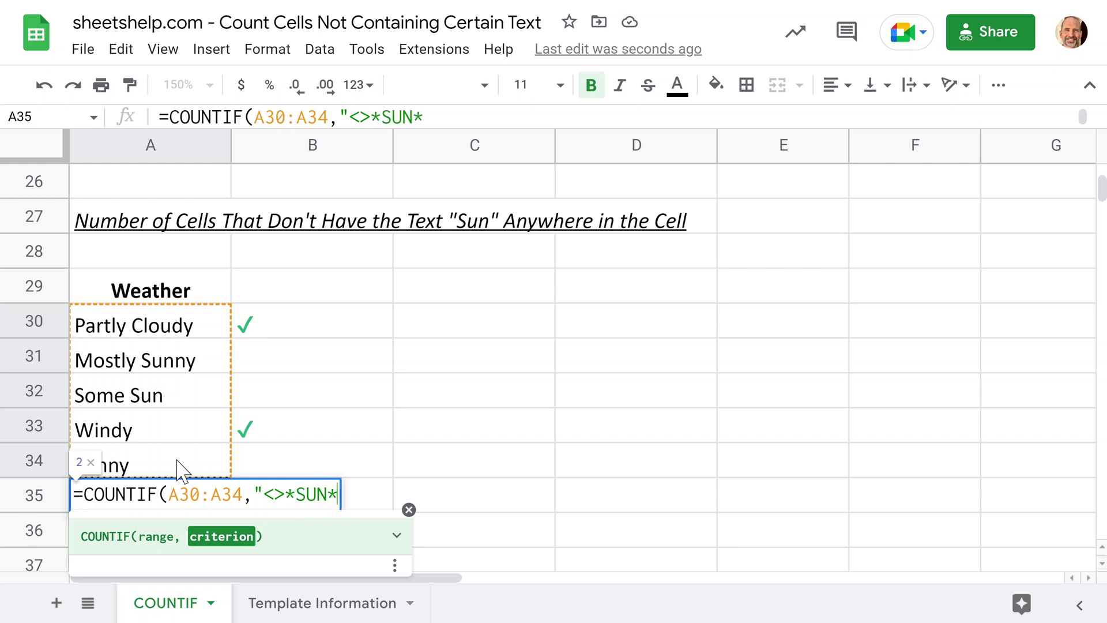
text("))
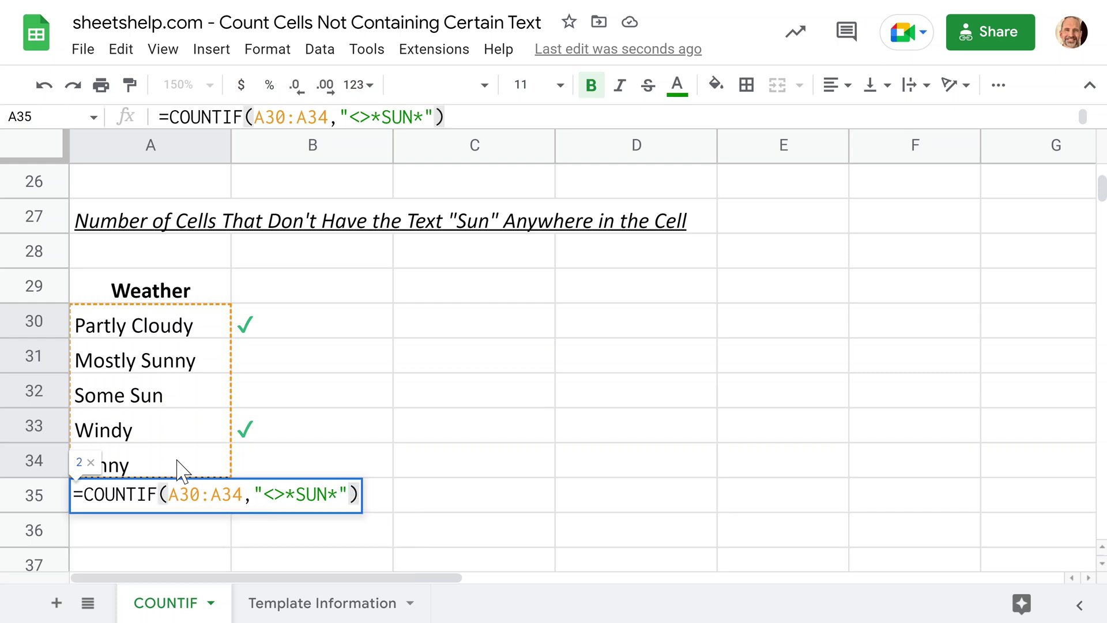
Commit the A35 formula returning 2, then inspect each weather entry from Partly Cloudy to Sunny
key(Return)
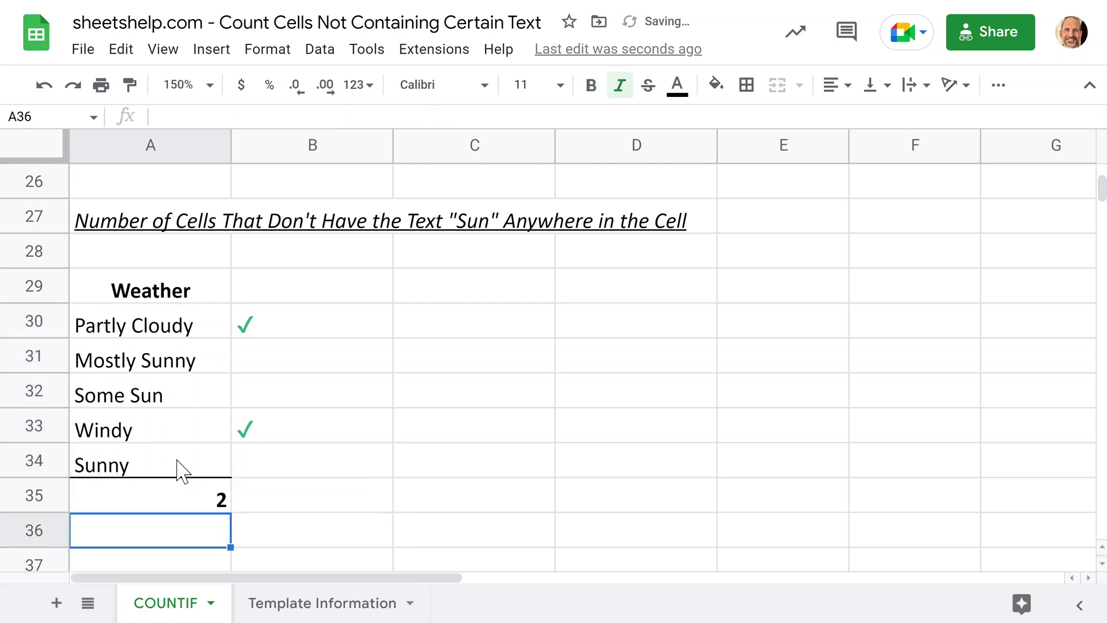
click(188, 430)
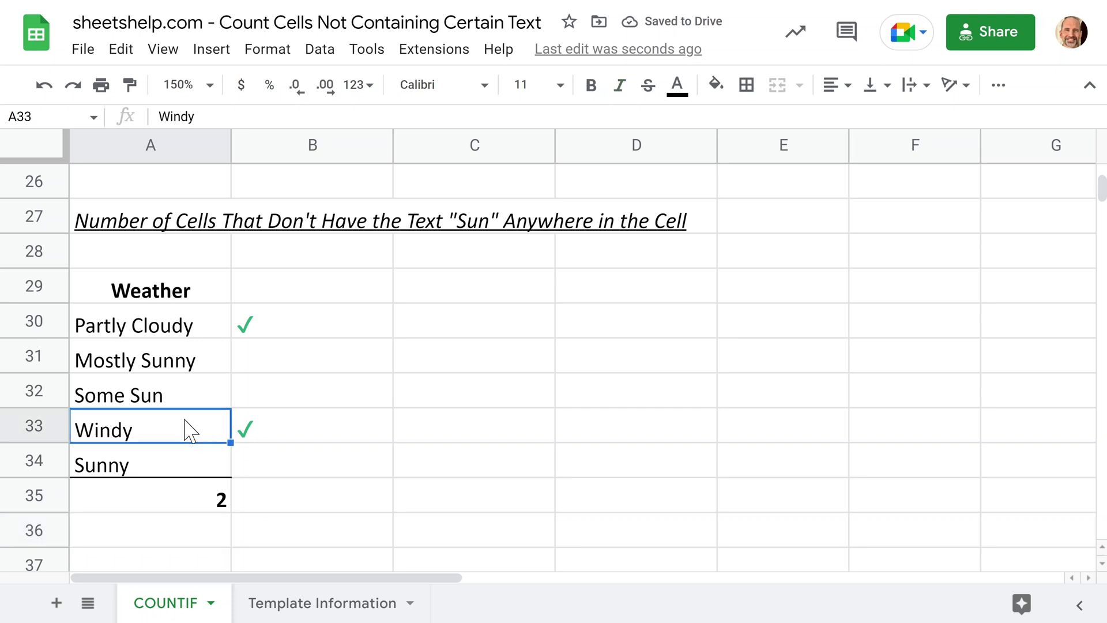
click(190, 329)
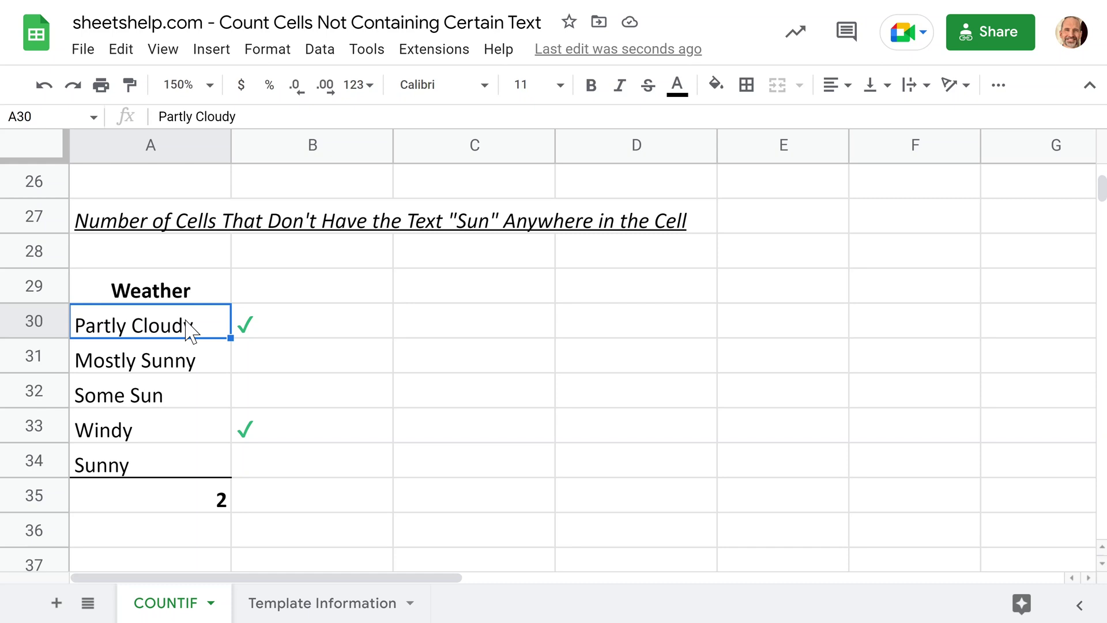
click(205, 366)
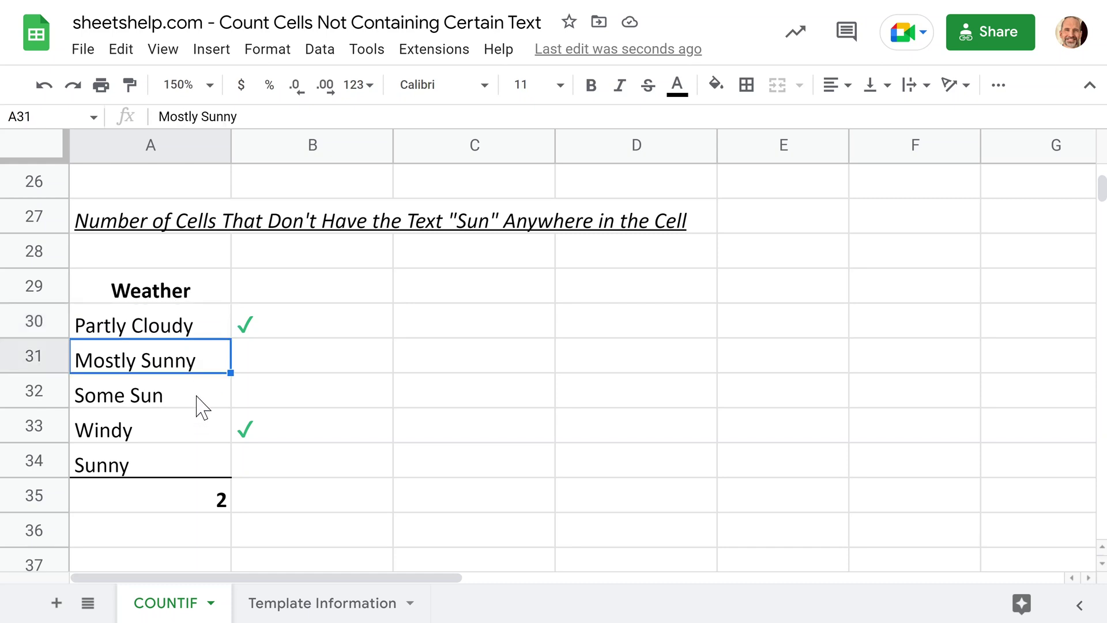
click(200, 403)
click(197, 427)
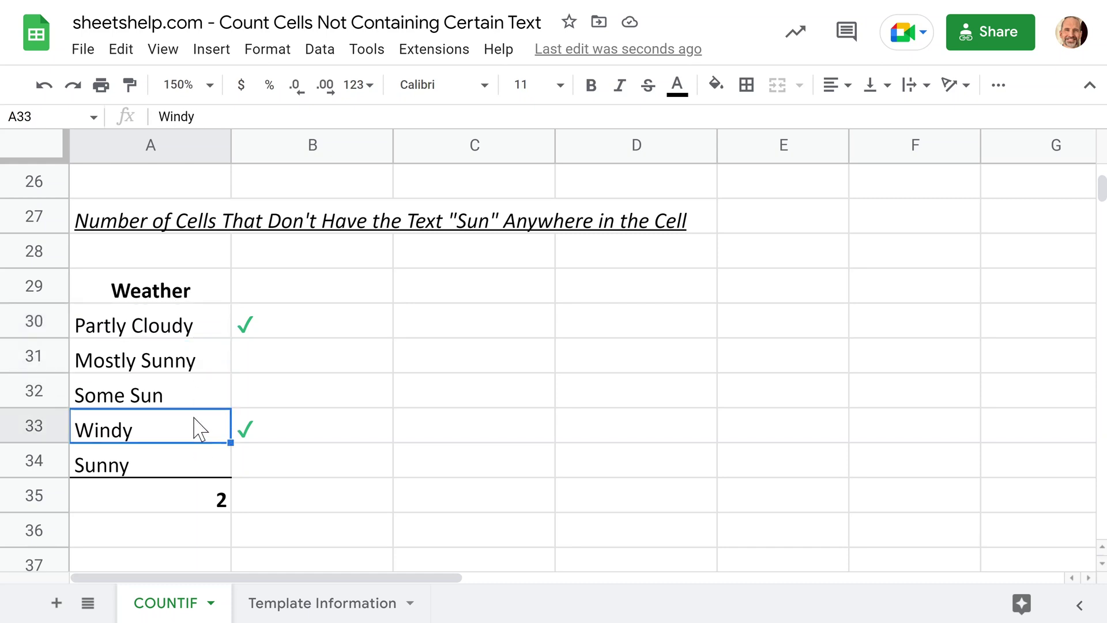
click(196, 459)
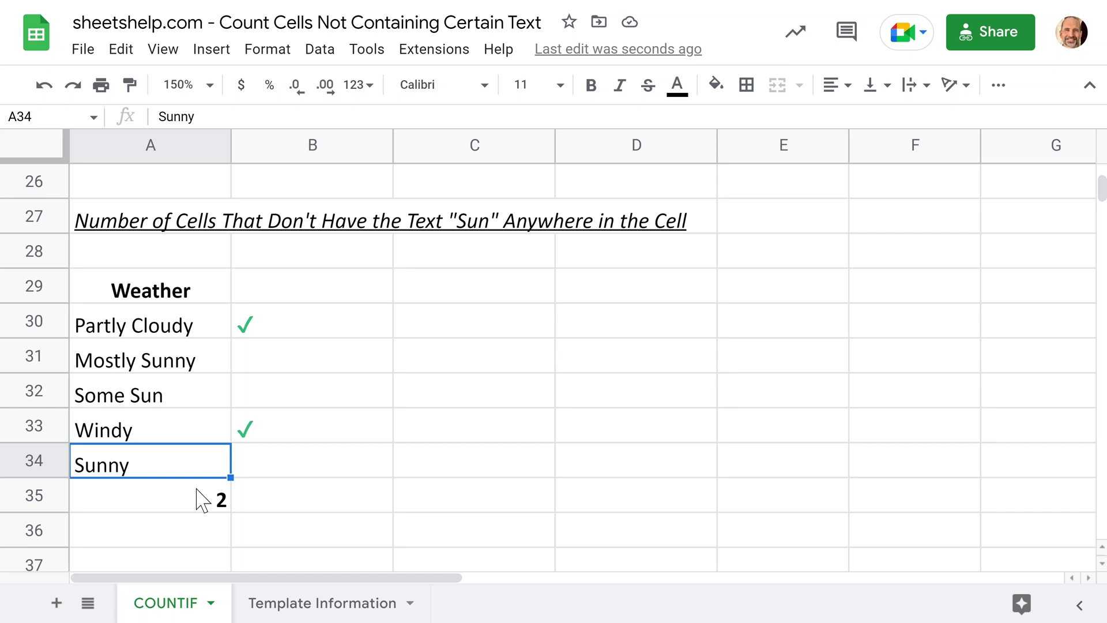
Open cell A35 in edit mode to show =COUNTIF(A30:A34,"<>*SUN*")
double_click(200, 500)
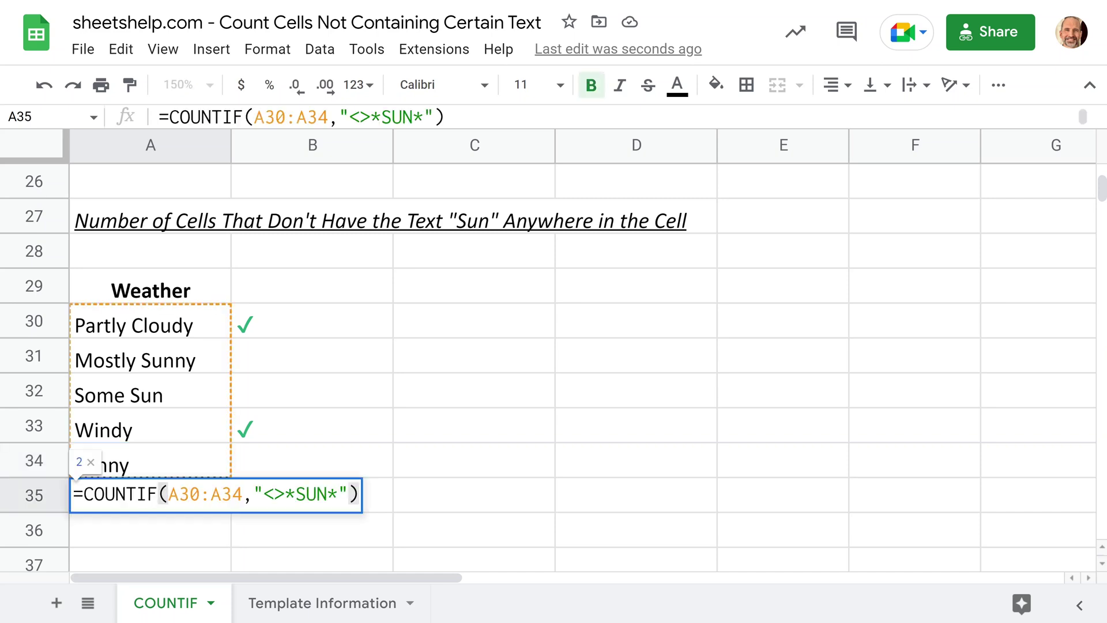